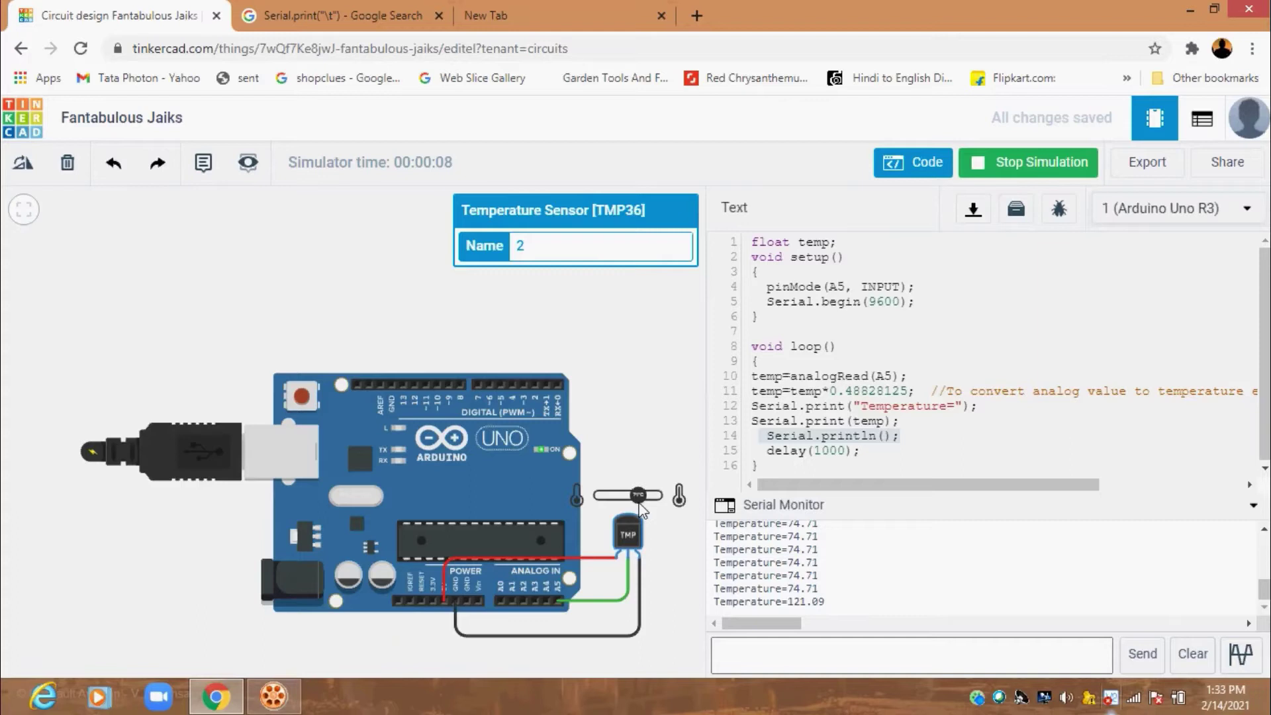
Drag the TMP36 temperature slider down, then slightly up, to change the Serial Monitor readings
{"action": "mouse_move", "coordinate": [640, 503]}
{"action": "left_mouse_down"}
{"action": "mouse_move", "coordinate": [605, 501]}
{"action": "mouse_move", "coordinate": [635, 504]}
{"action": "left_mouse_up"}
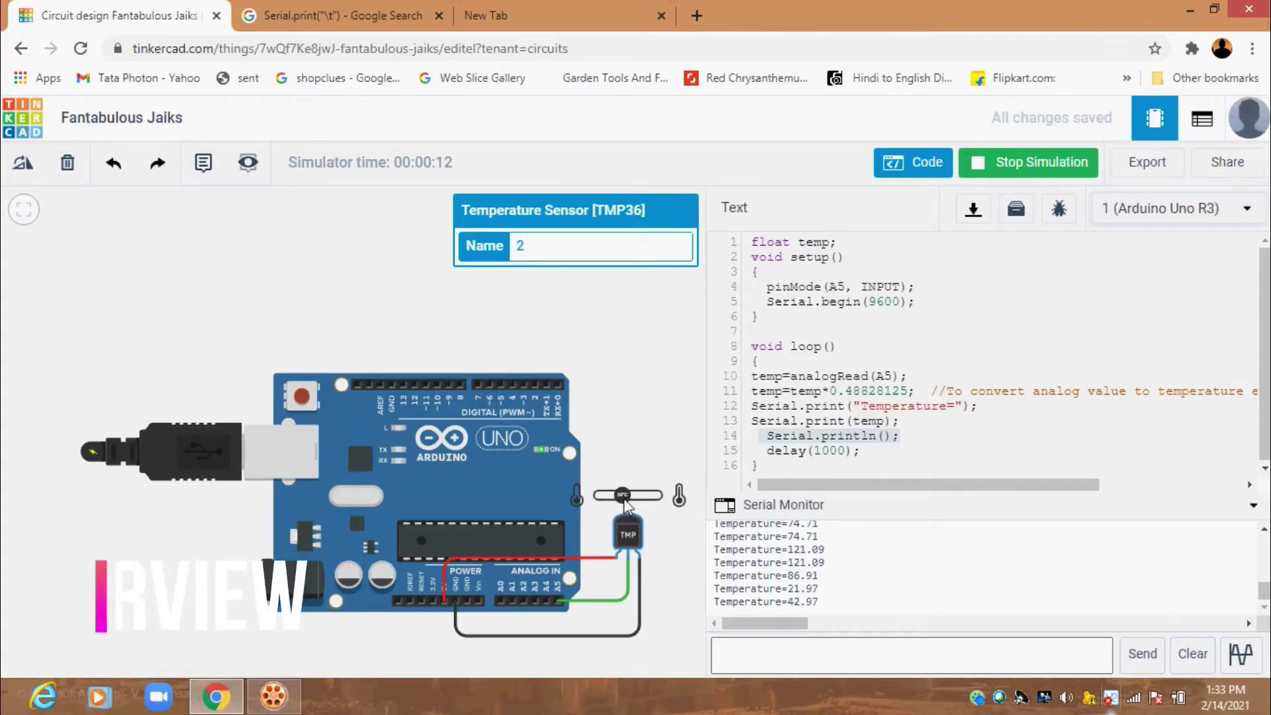
{"action": "mouse_move", "coordinate": [634, 505]}
{"action": "left_mouse_down"}
{"action": "mouse_move", "coordinate": [661, 510]}
{"action": "mouse_move", "coordinate": [618, 488]}
{"action": "left_mouse_up"}
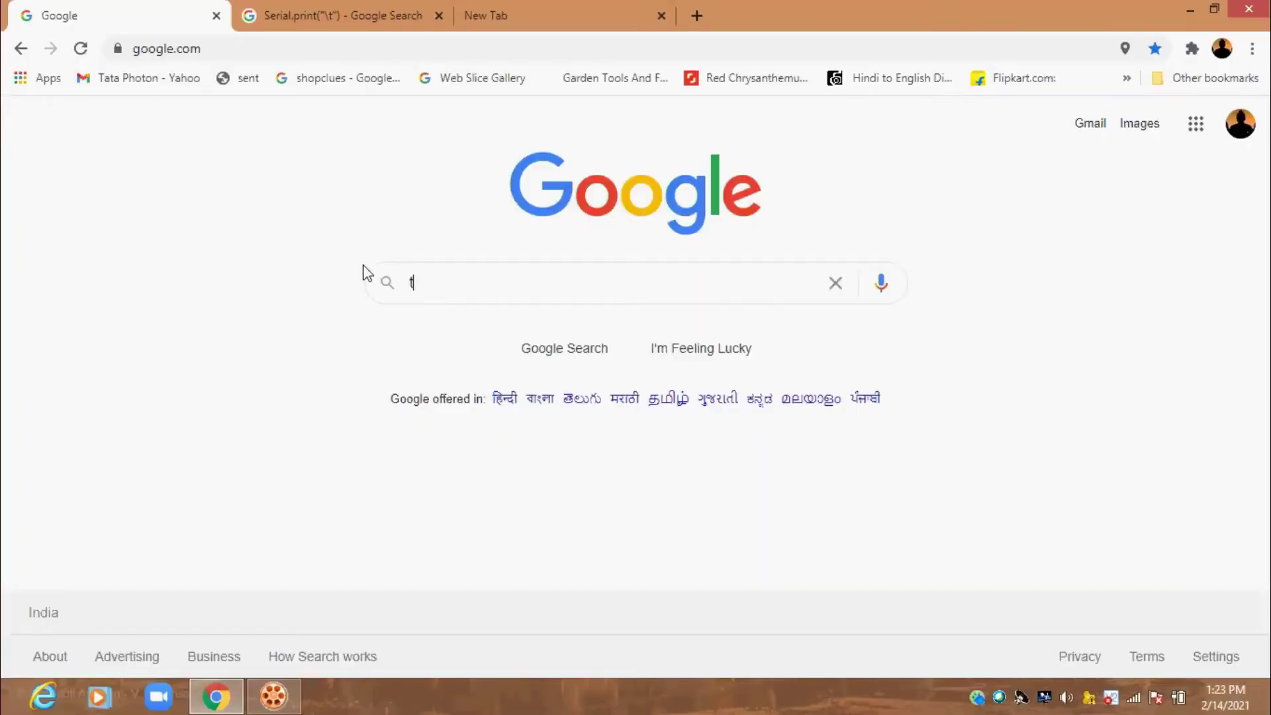
Search Google for 'tinkercad' and open the tinkercad.com result
{"action": "type", "text": "inker"}
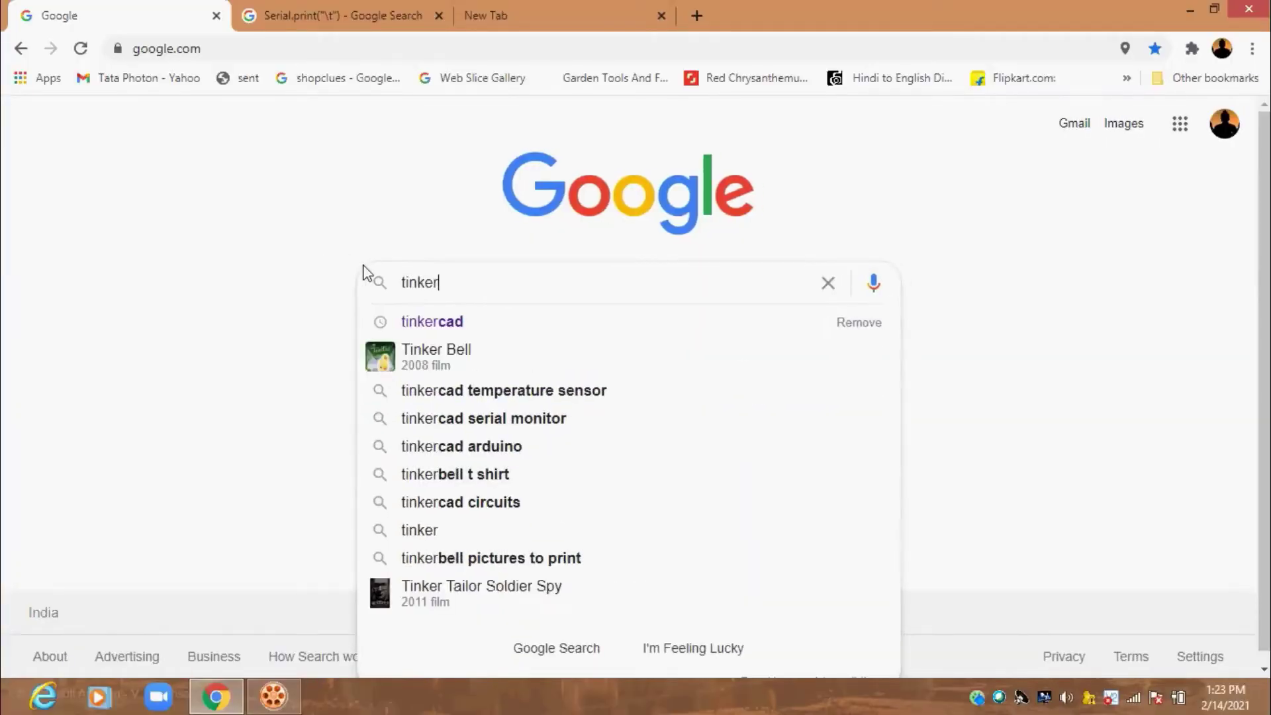
{"action": "left_click", "coordinate": [451, 322]}
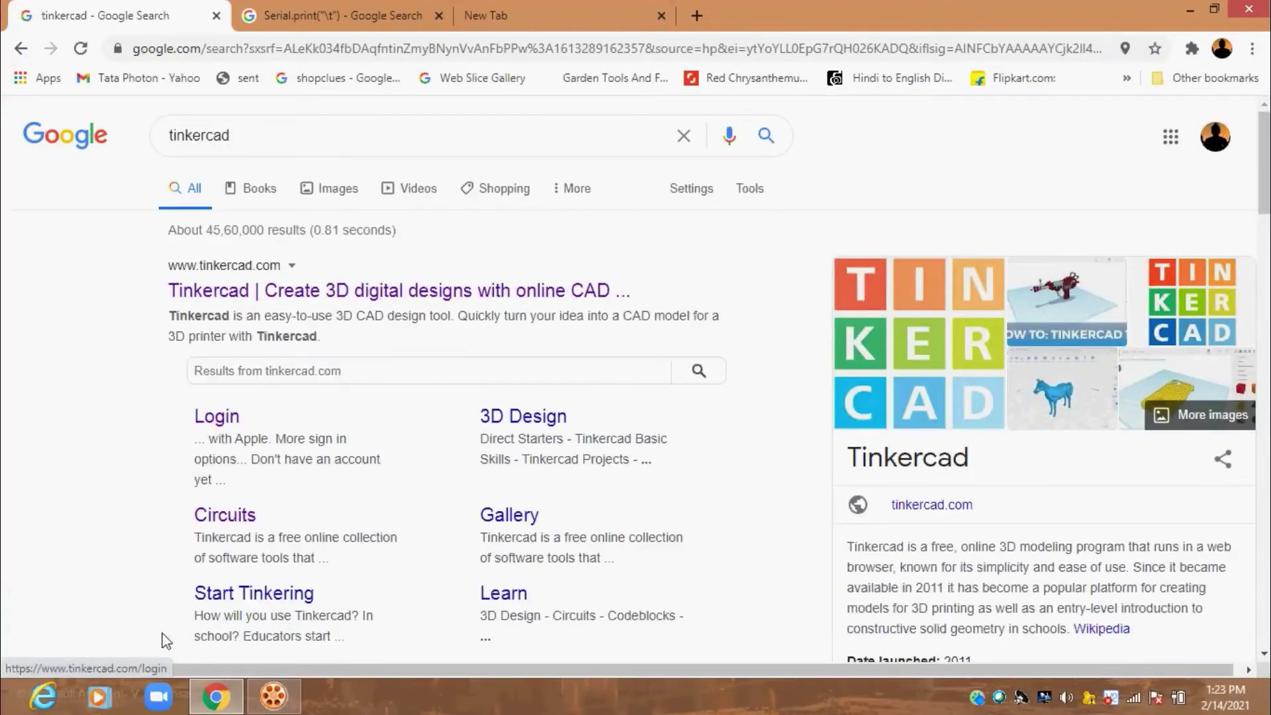
{"action": "left_click", "coordinate": [428, 296]}
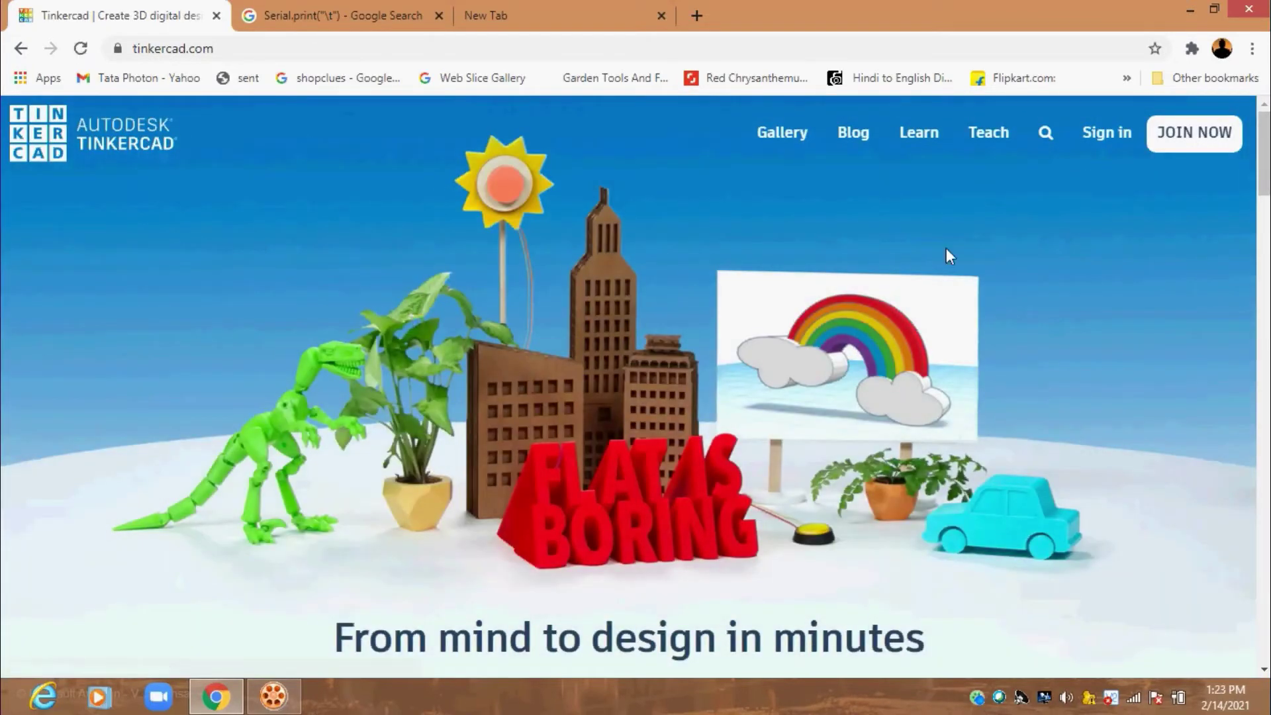
Sign in to Tinkercad using 'Sign in with Google' and the chosen Google account
{"action": "left_click", "coordinate": [1107, 133]}
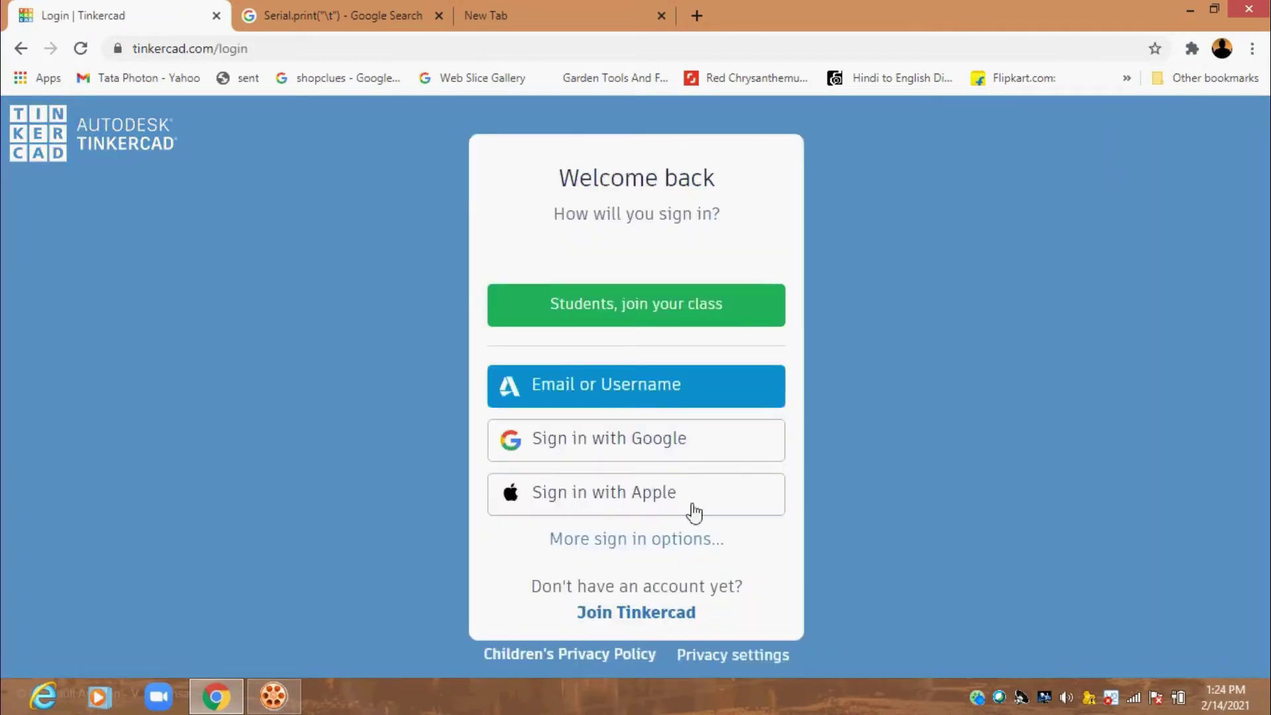
{"action": "left_click", "coordinate": [596, 441]}
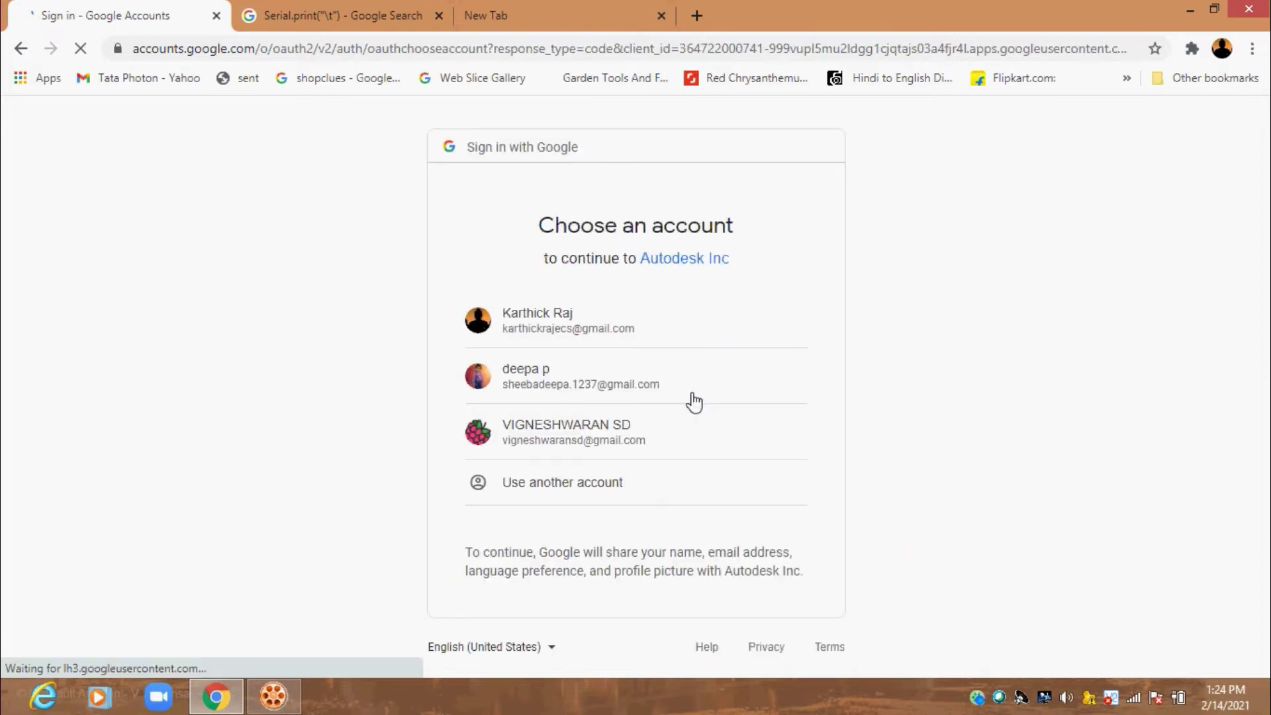
{"action": "left_click", "coordinate": [603, 432]}
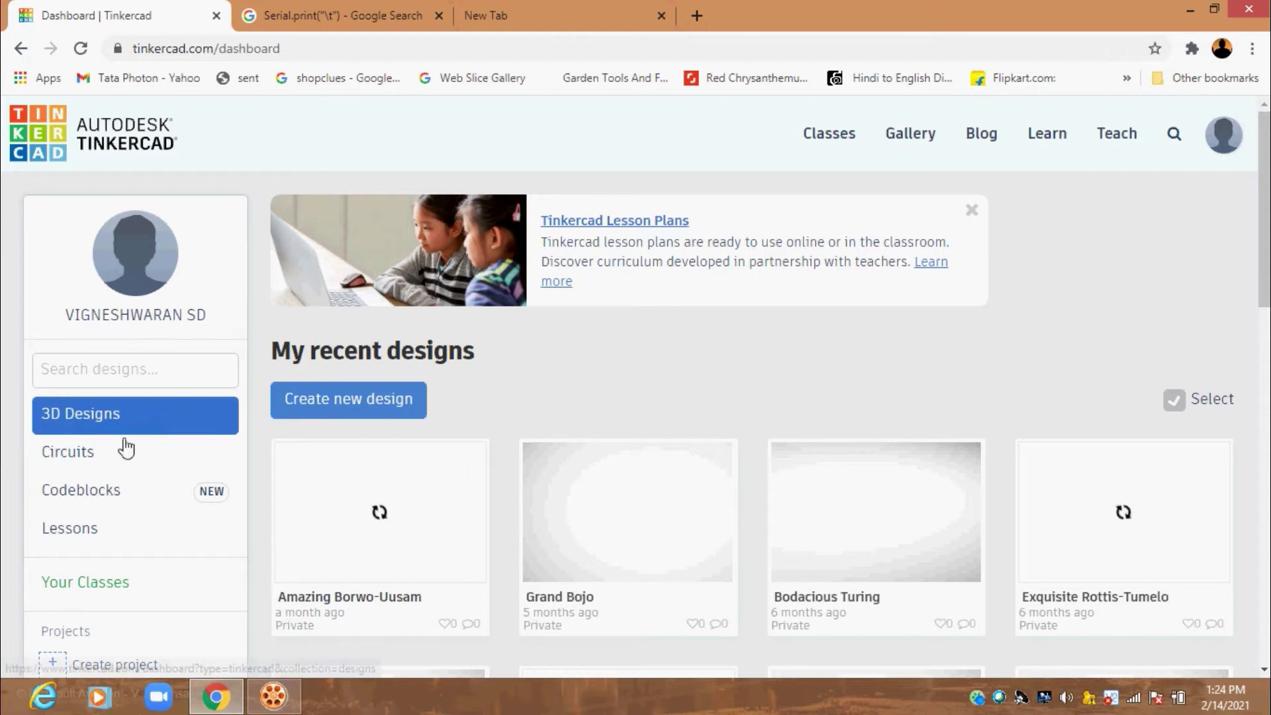
Create a new circuit from the dashboard's Circuits collection
{"action": "left_click", "coordinate": [95, 463]}
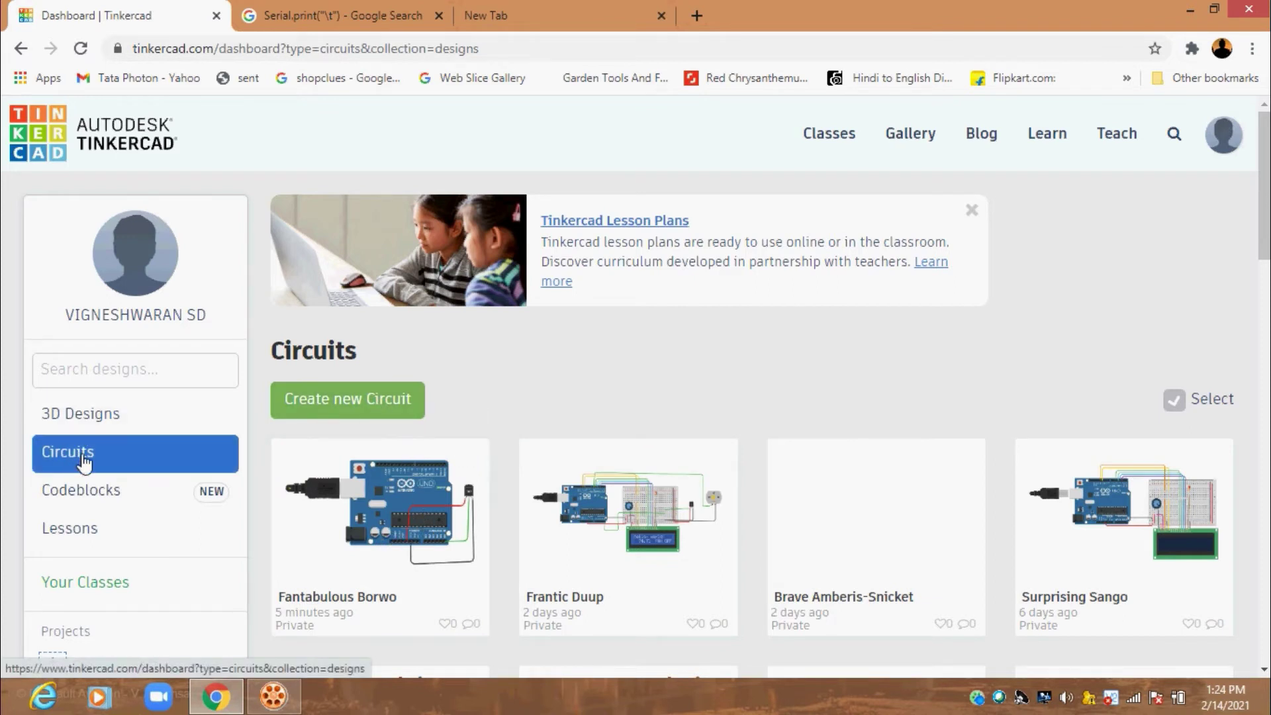
{"action": "left_click", "coordinate": [342, 400]}
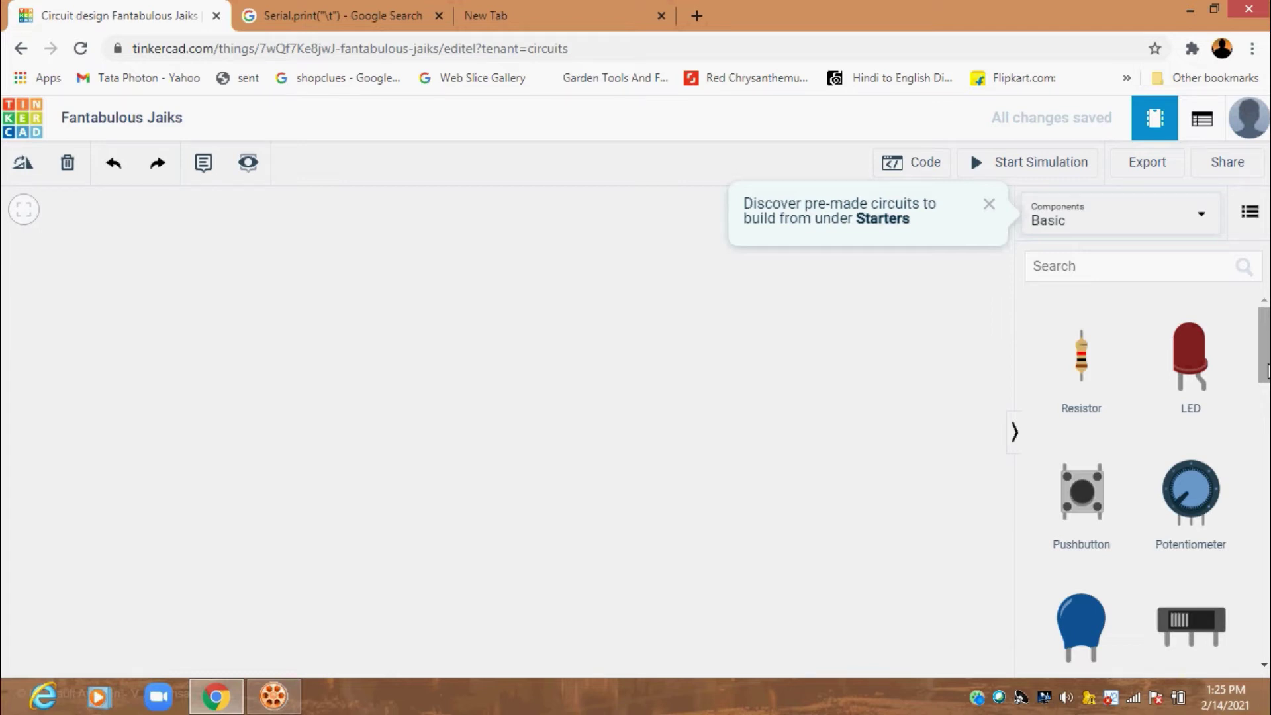
Set the component library to All, briefly viewing it as a list before returning to grid
{"action": "left_click_drag", "start_coordinate": [1266, 371], "coordinate": [1266, 410]}
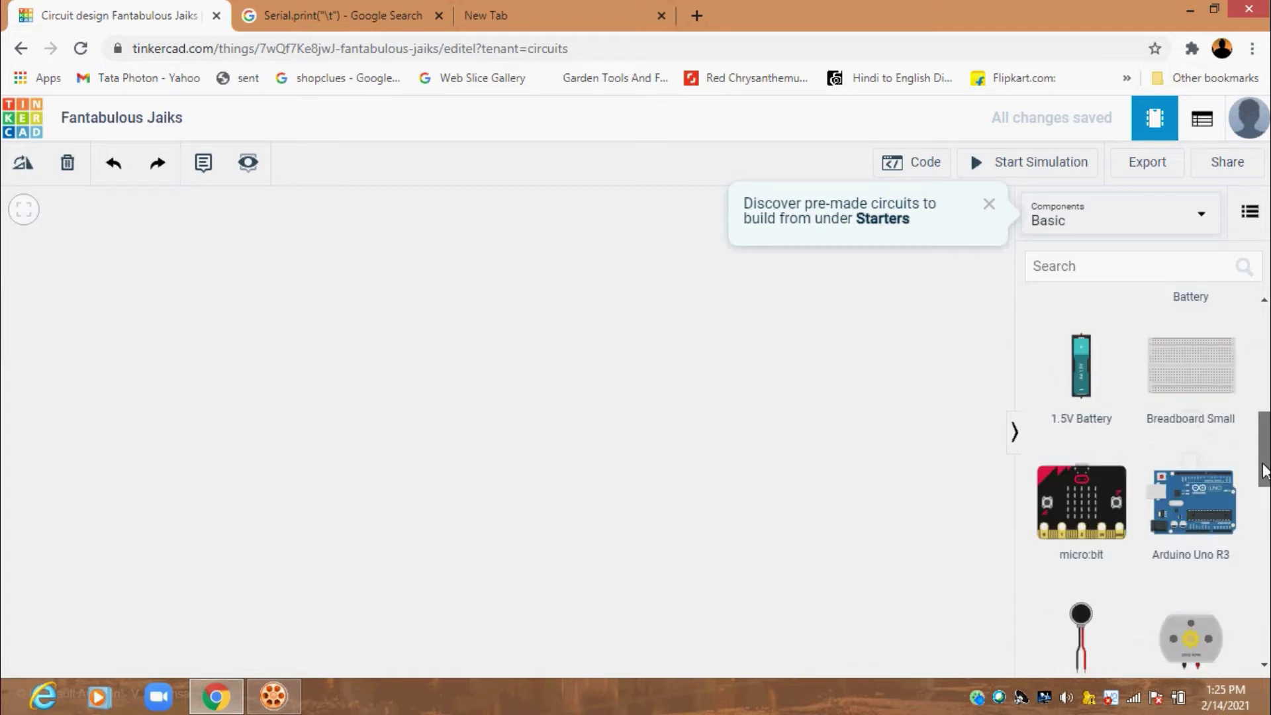
{"action": "left_click", "coordinate": [1165, 217]}
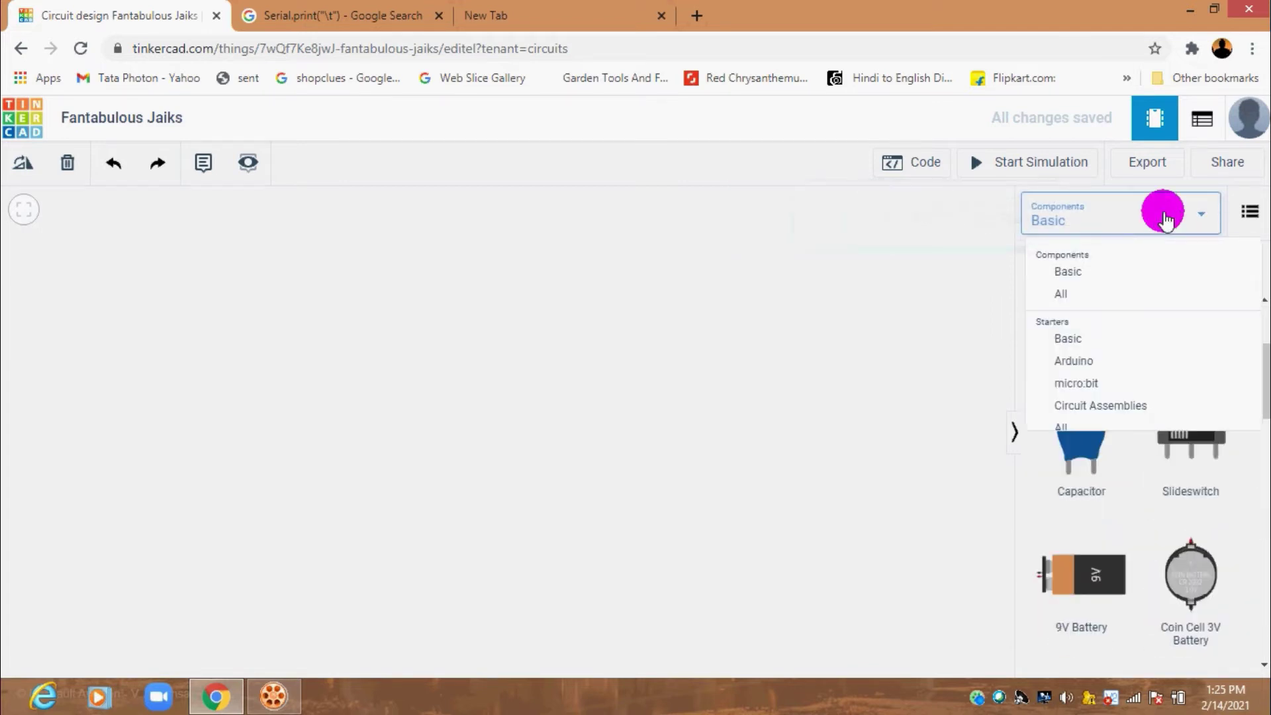
{"action": "left_click", "coordinate": [1104, 298]}
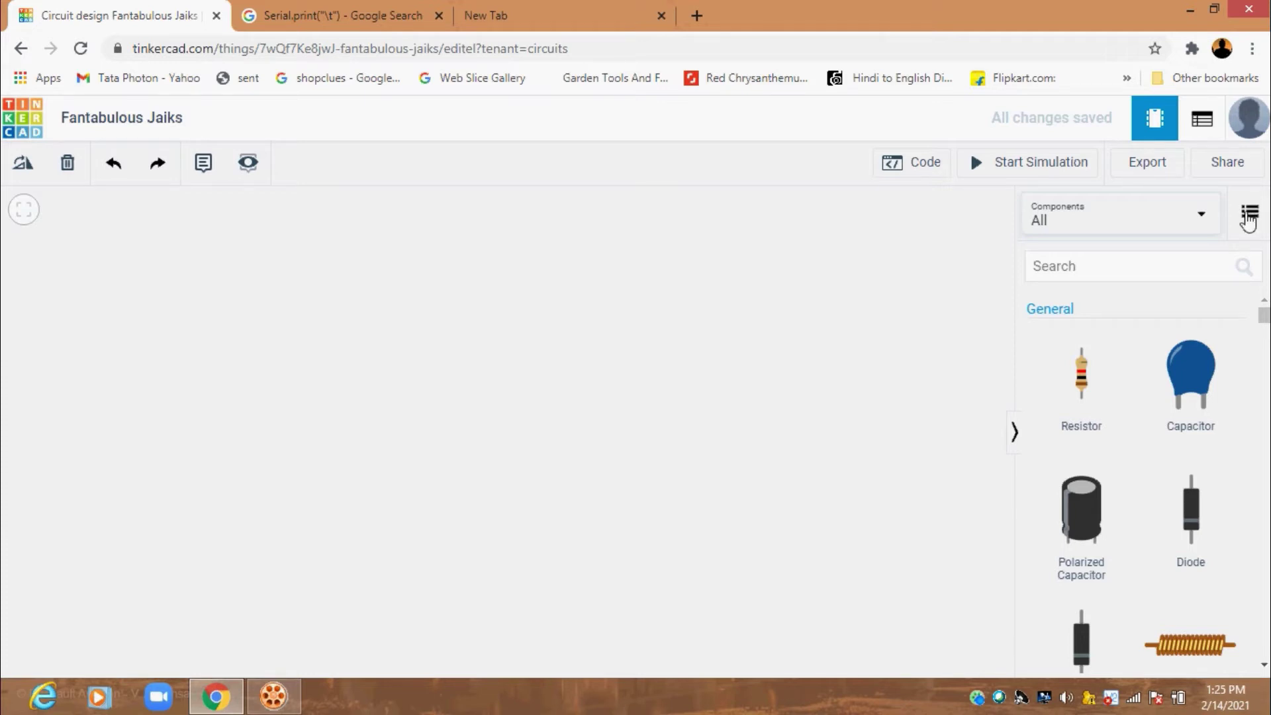
{"action": "left_click", "coordinate": [1249, 218]}
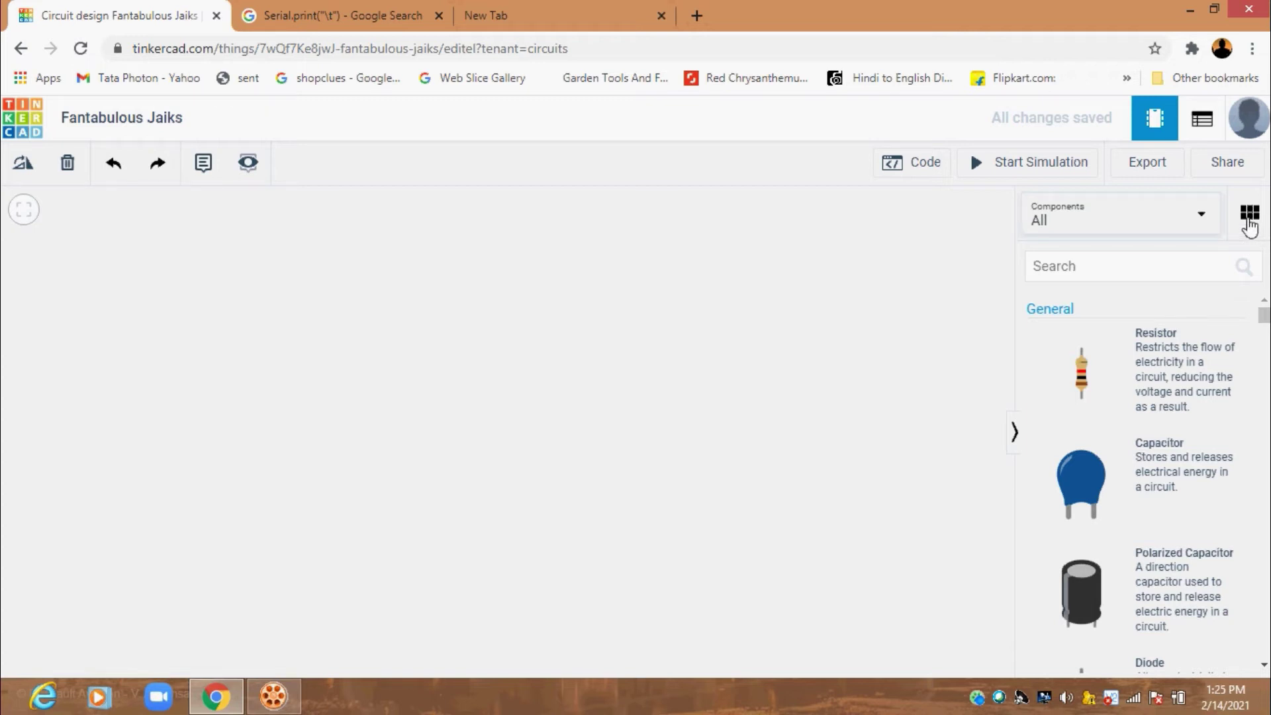
{"action": "left_click", "coordinate": [1250, 219]}
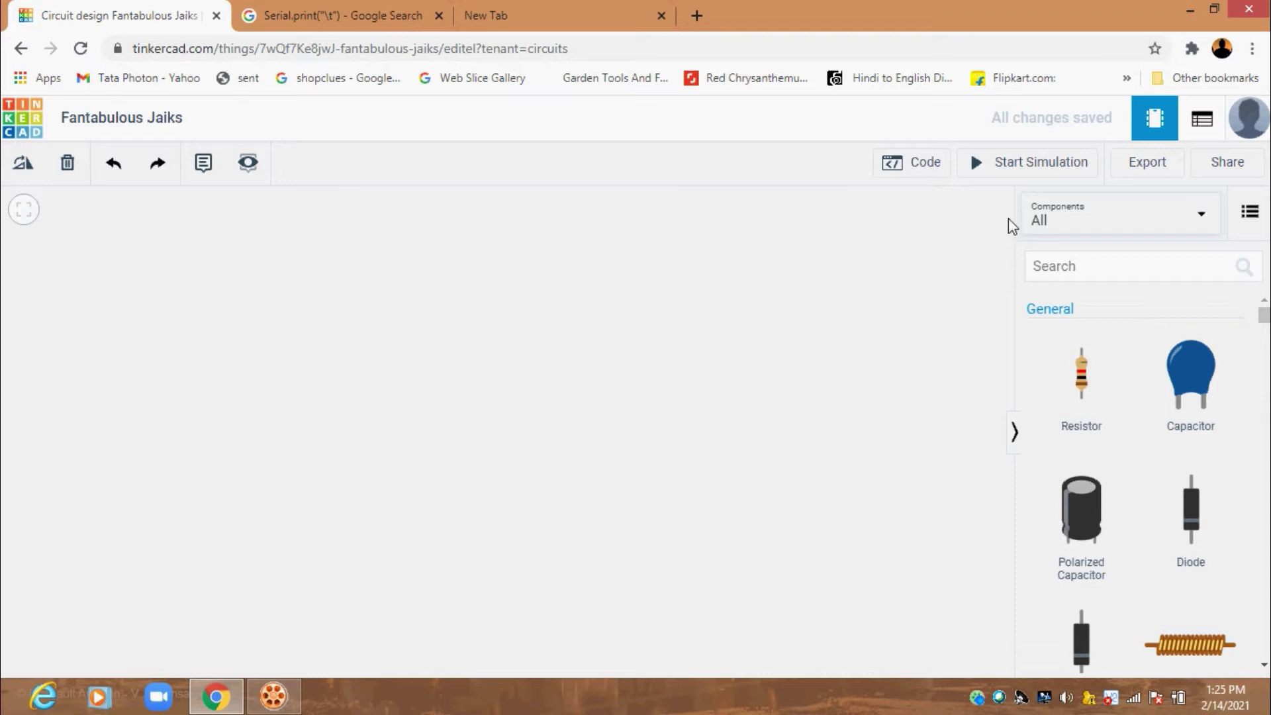
{"action": "left_click", "coordinate": [1140, 265]}
Search 'ardu' and place an Arduino Uno R3 on the canvas
{"action": "type", "text": "ardu"}
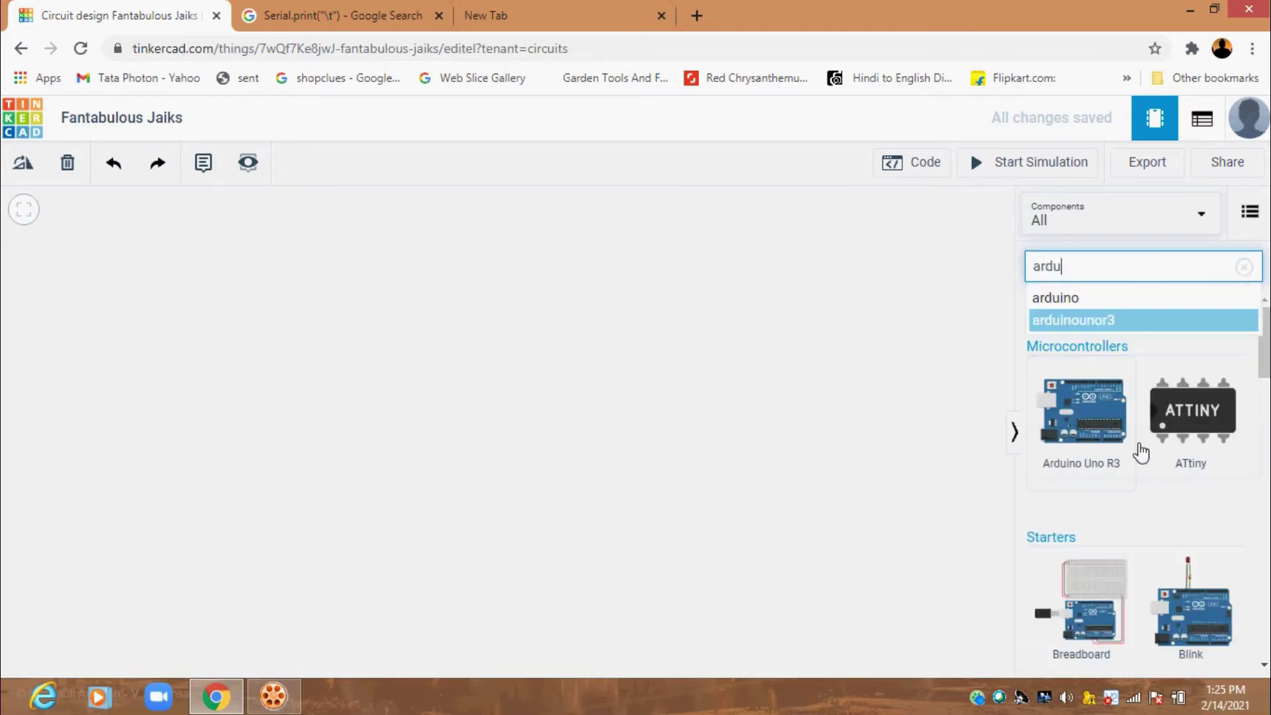
{"action": "left_click_drag", "start_coordinate": [1090, 432], "coordinate": [966, 484]}
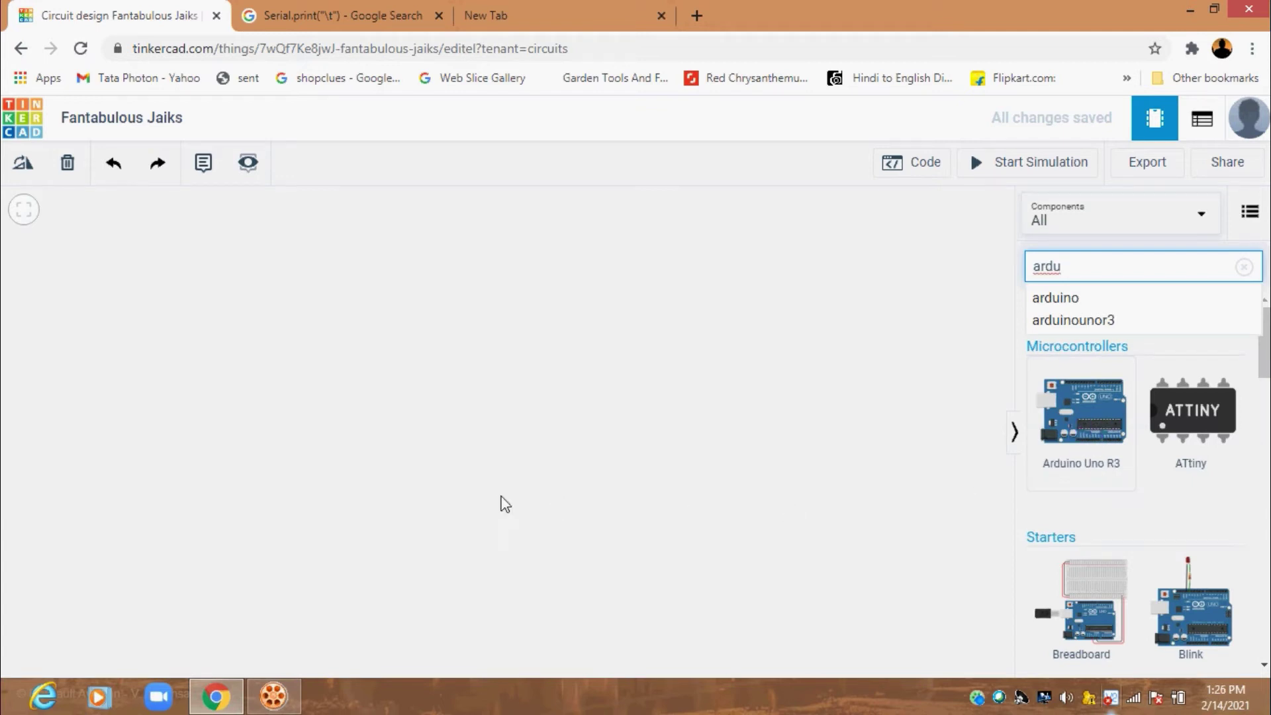
{"action": "left_click", "coordinate": [503, 503]}
{"action": "left_click", "coordinate": [767, 438]}
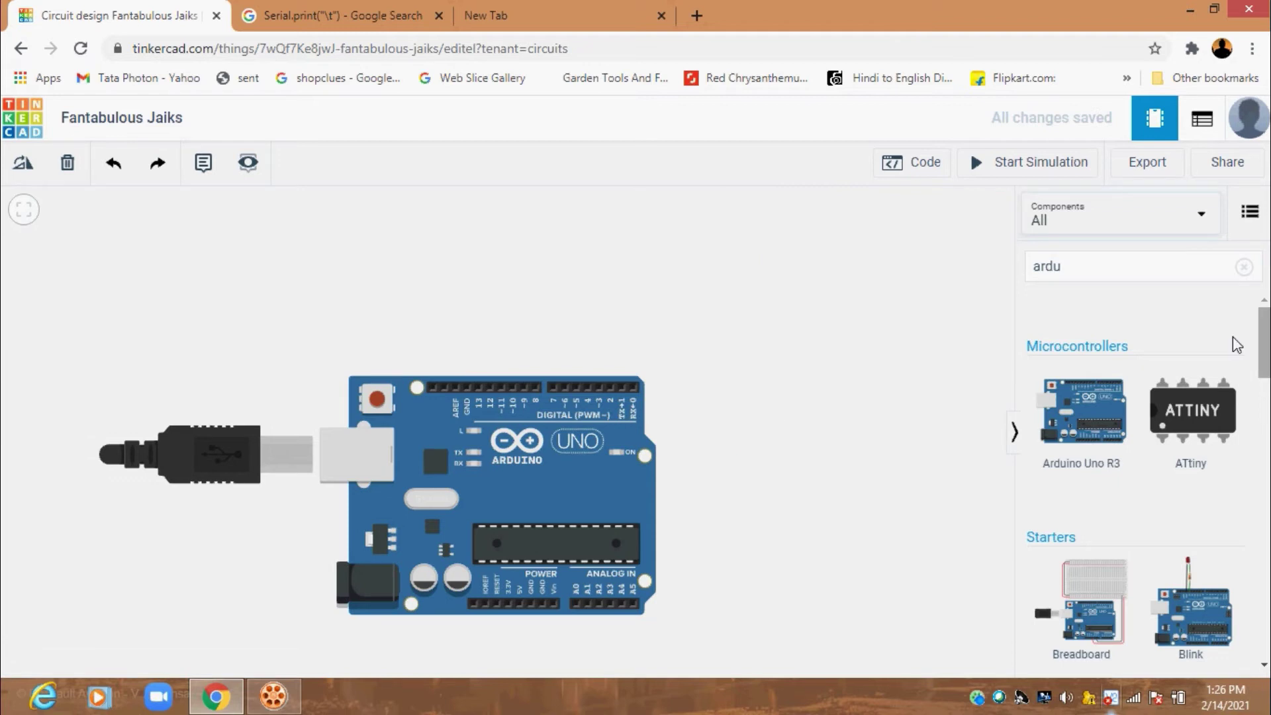
Search 'temp' and place a TMP36 temperature sensor to the right of the Arduino
{"action": "double_click", "coordinate": [1094, 262]}
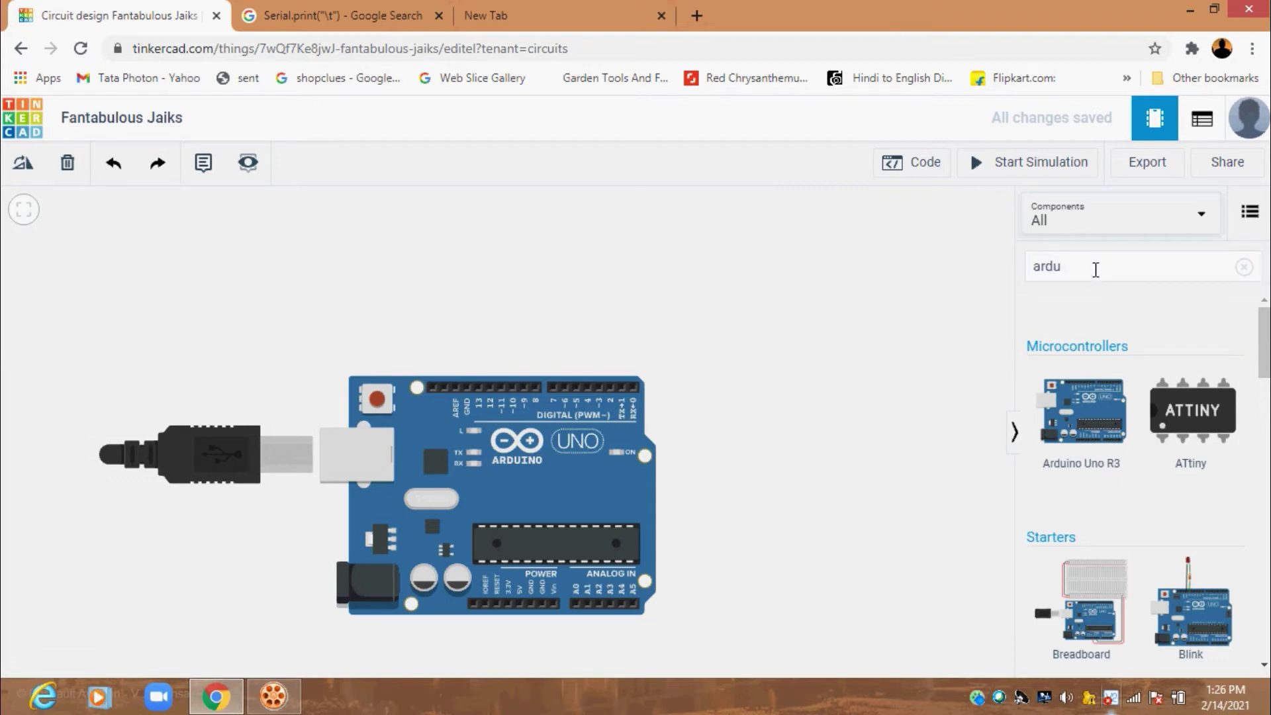
{"action": "double_click", "coordinate": [1094, 267]}
{"action": "type", "text": "t"}
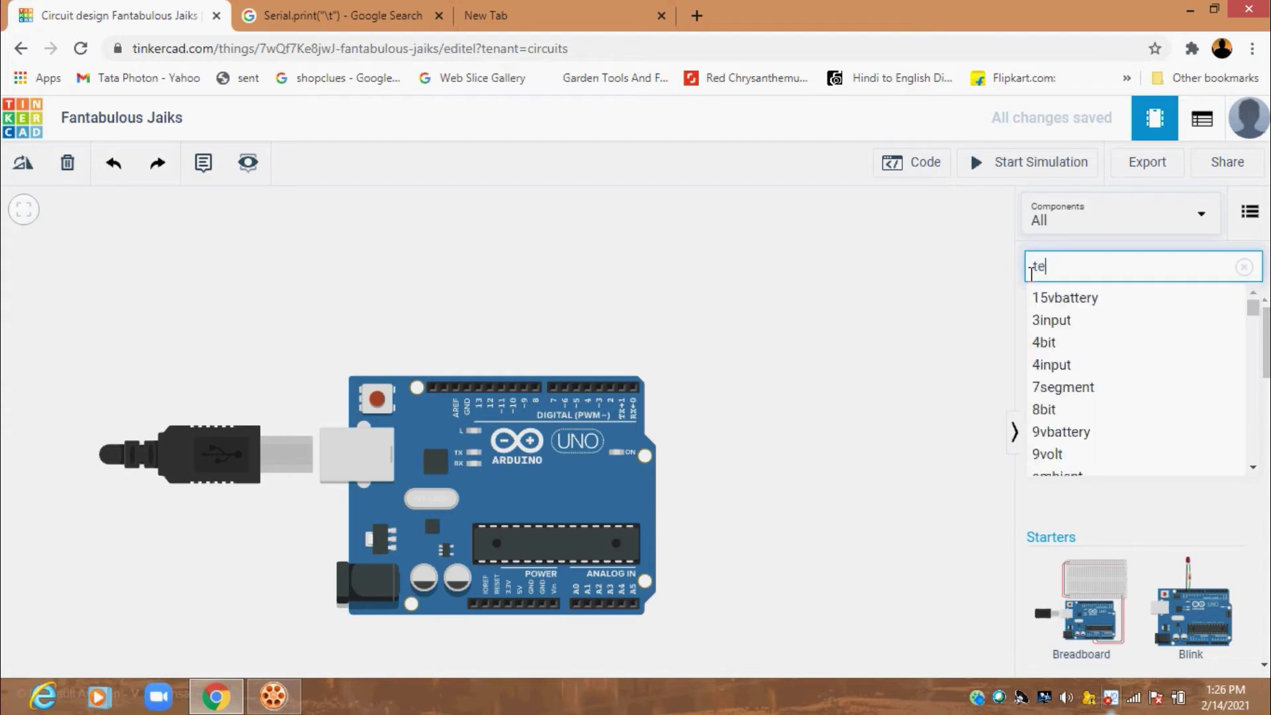
{"action": "type", "text": "emp"}
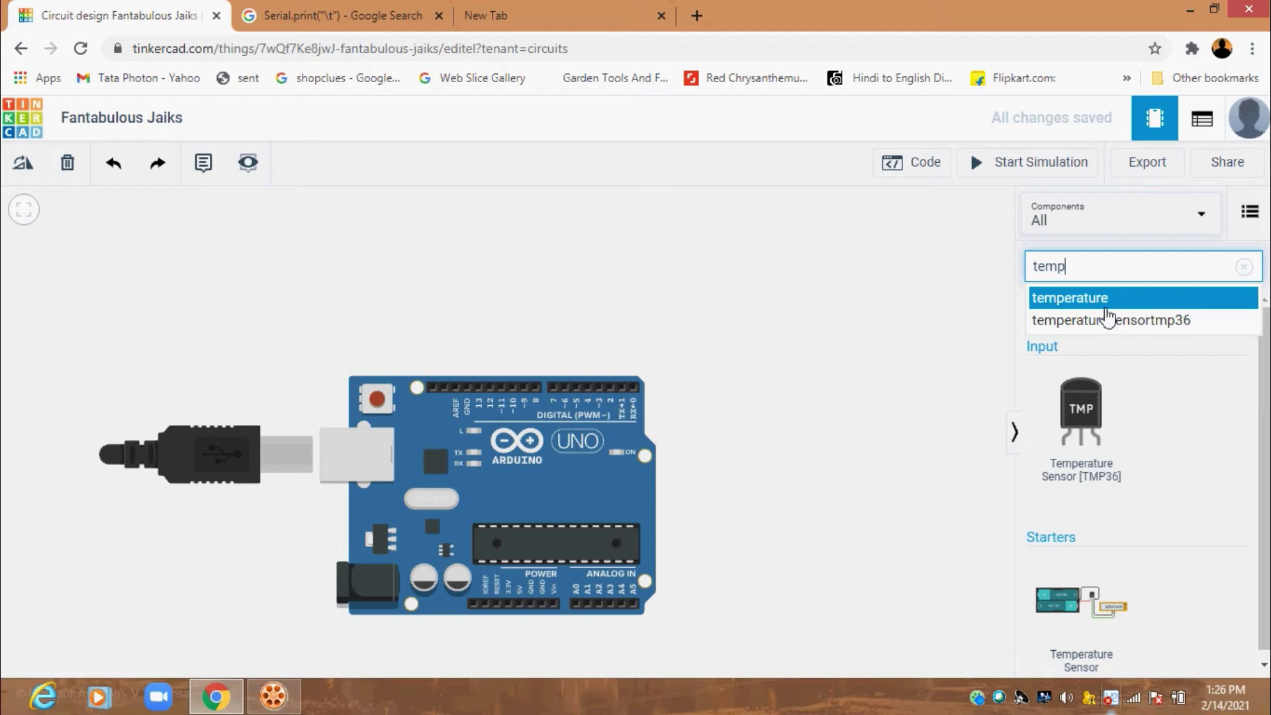
{"action": "left_click", "coordinate": [1106, 306]}
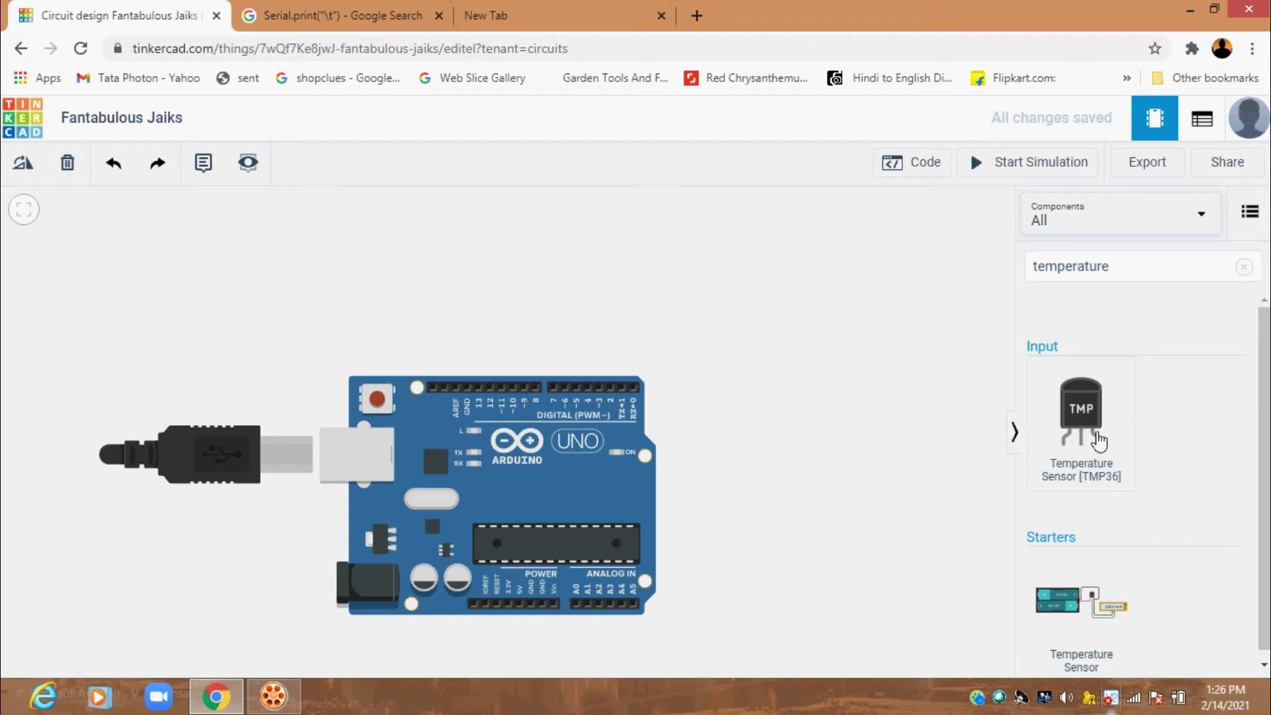
{"action": "mouse_move", "coordinate": [1098, 448]}
{"action": "left_mouse_down"}
{"action": "mouse_move", "coordinate": [765, 442]}
{"action": "mouse_move", "coordinate": [705, 566]}
{"action": "left_mouse_up"}
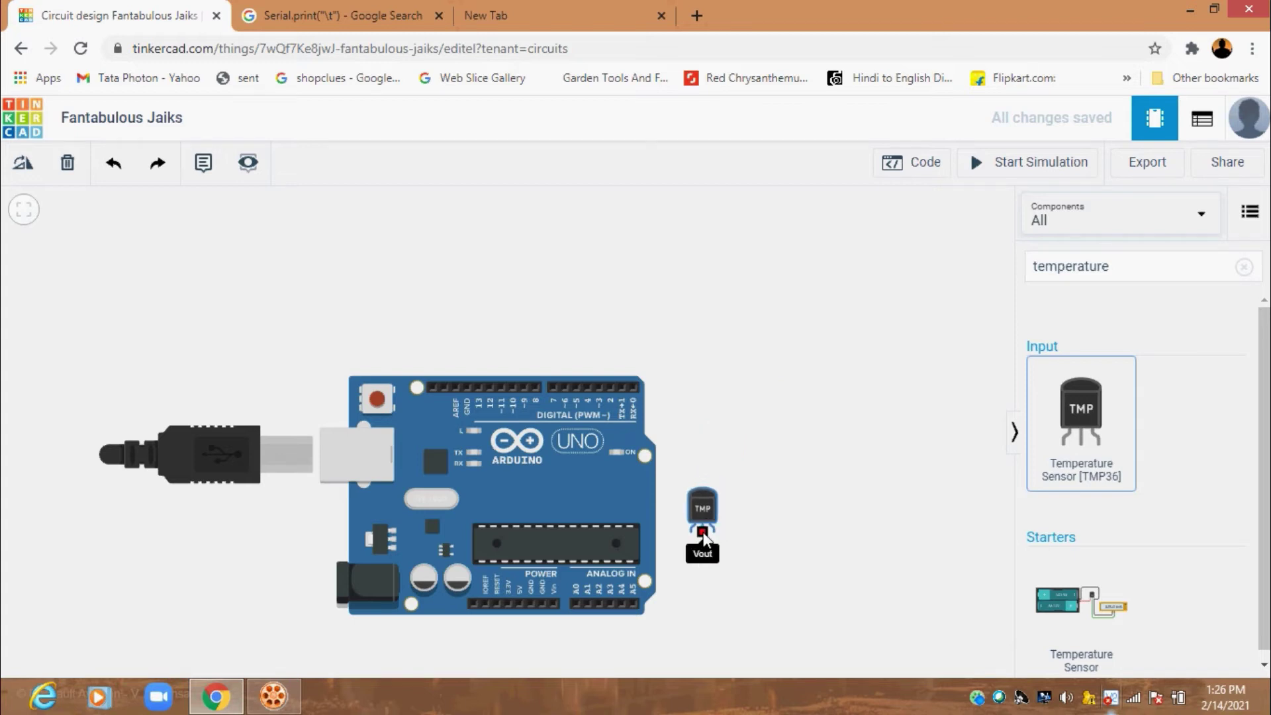
{"action": "left_click", "coordinate": [782, 577]}
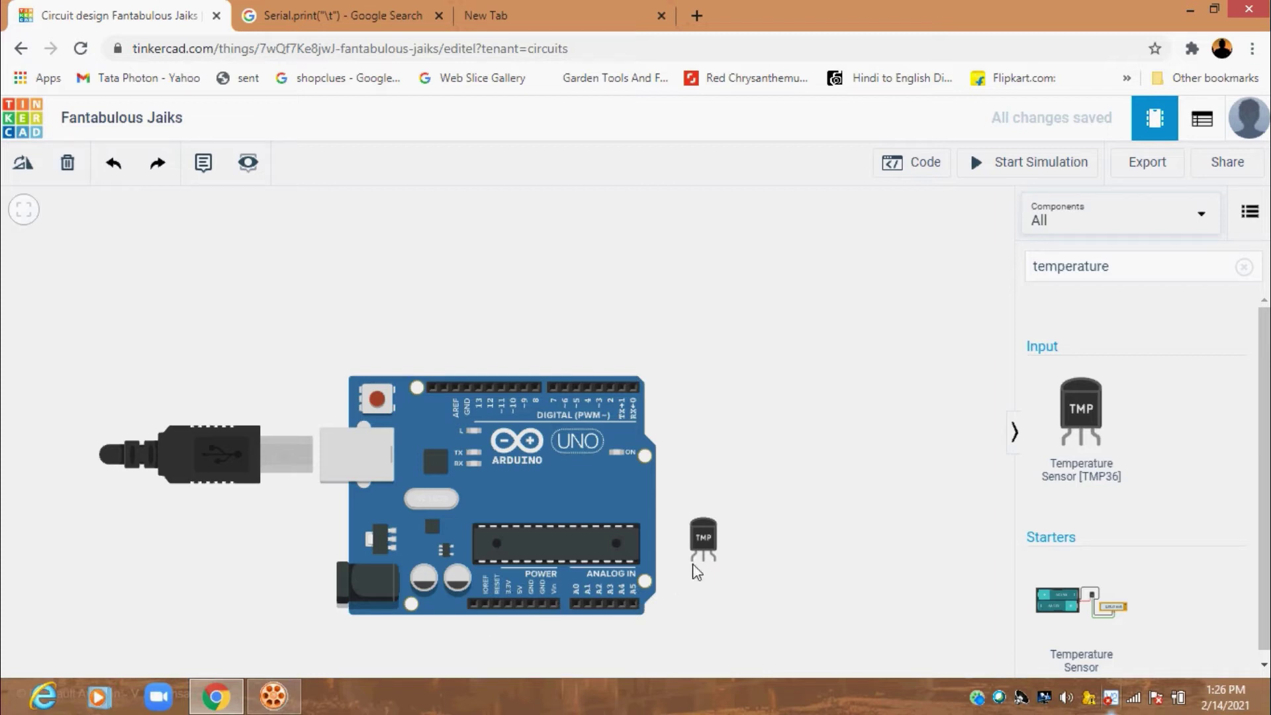
Wire the TMP36 power leg to the Arduino's 5V pin with a red wire
{"action": "left_click", "coordinate": [693, 563]}
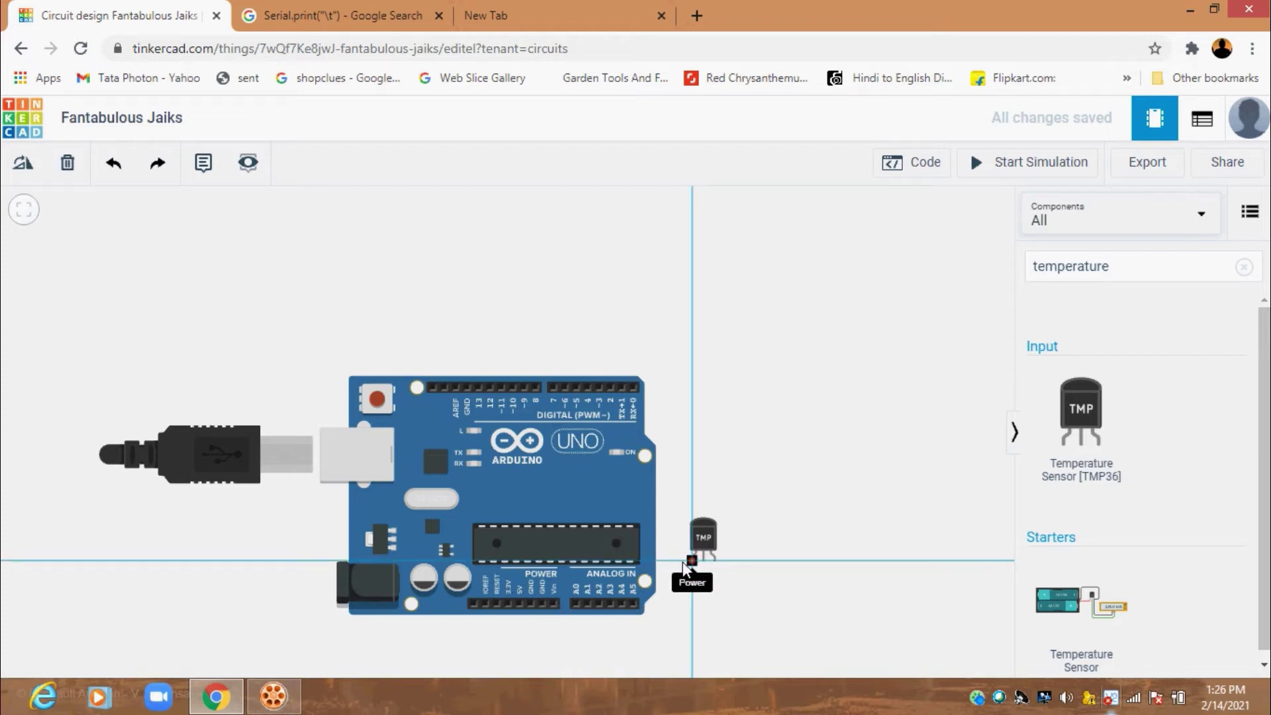
{"action": "left_click", "coordinate": [520, 560]}
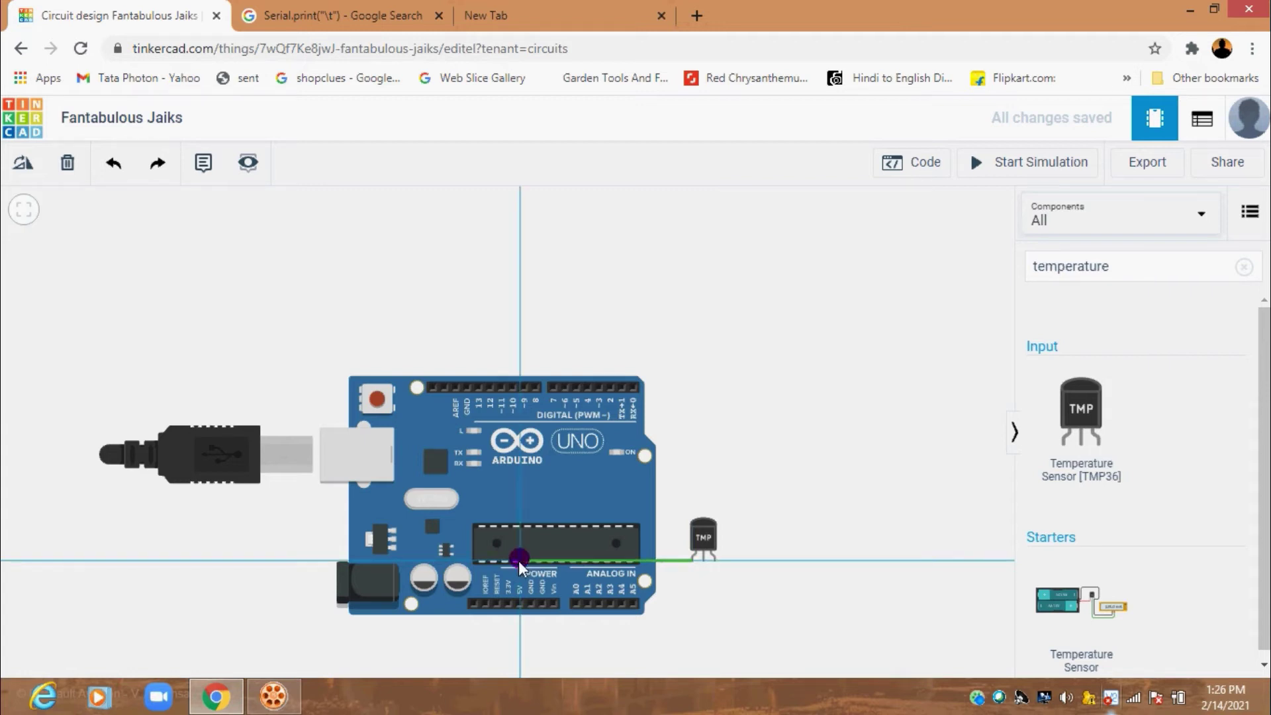
{"action": "left_click", "coordinate": [519, 605]}
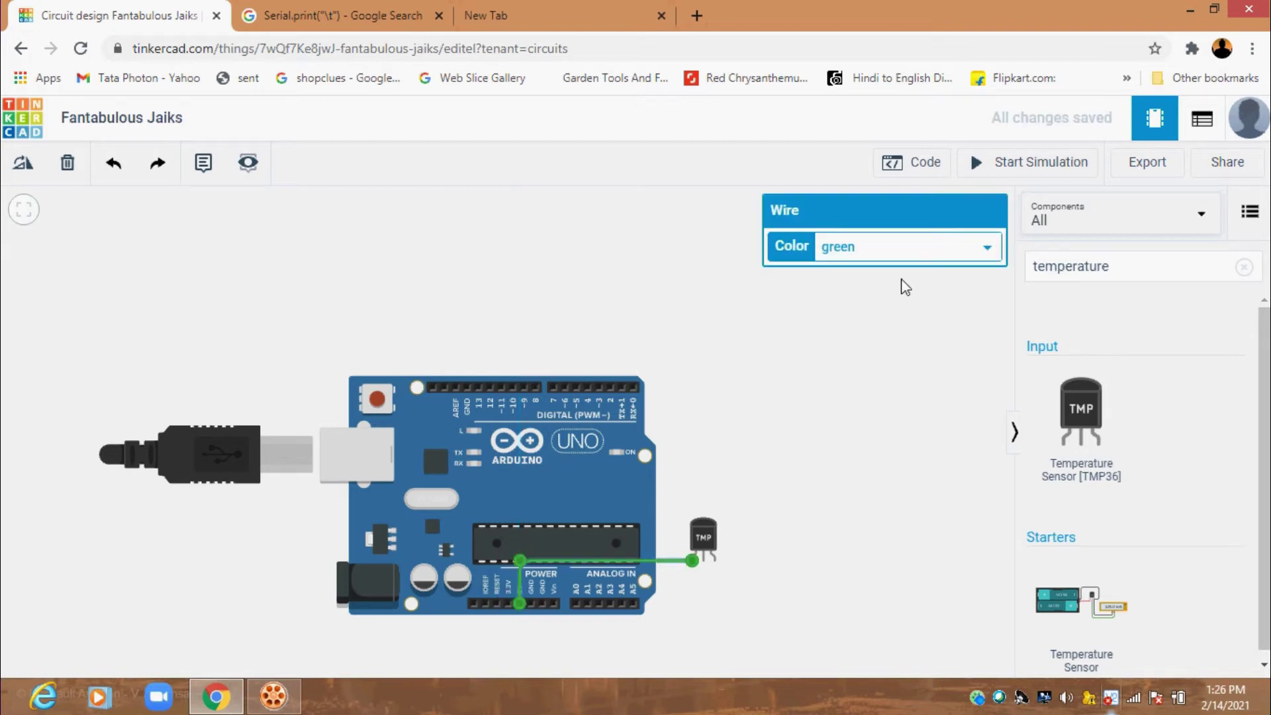
{"action": "left_click", "coordinate": [935, 238]}
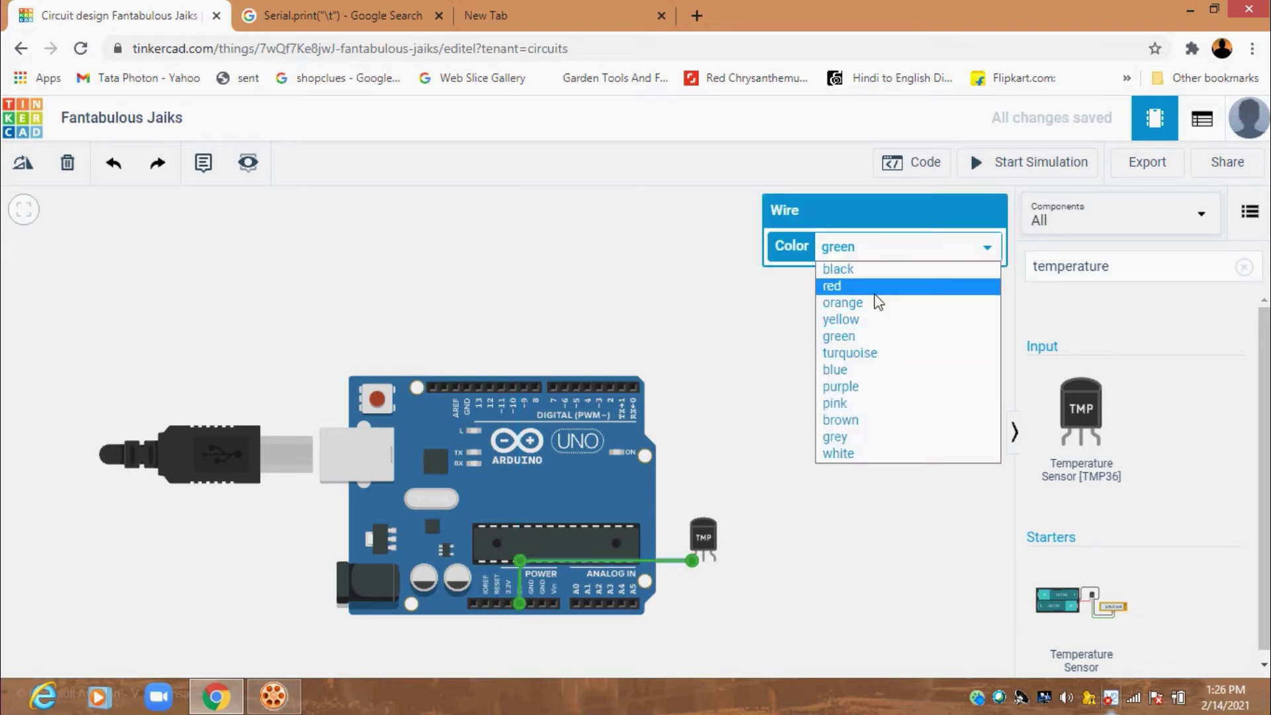
{"action": "left_click", "coordinate": [871, 286]}
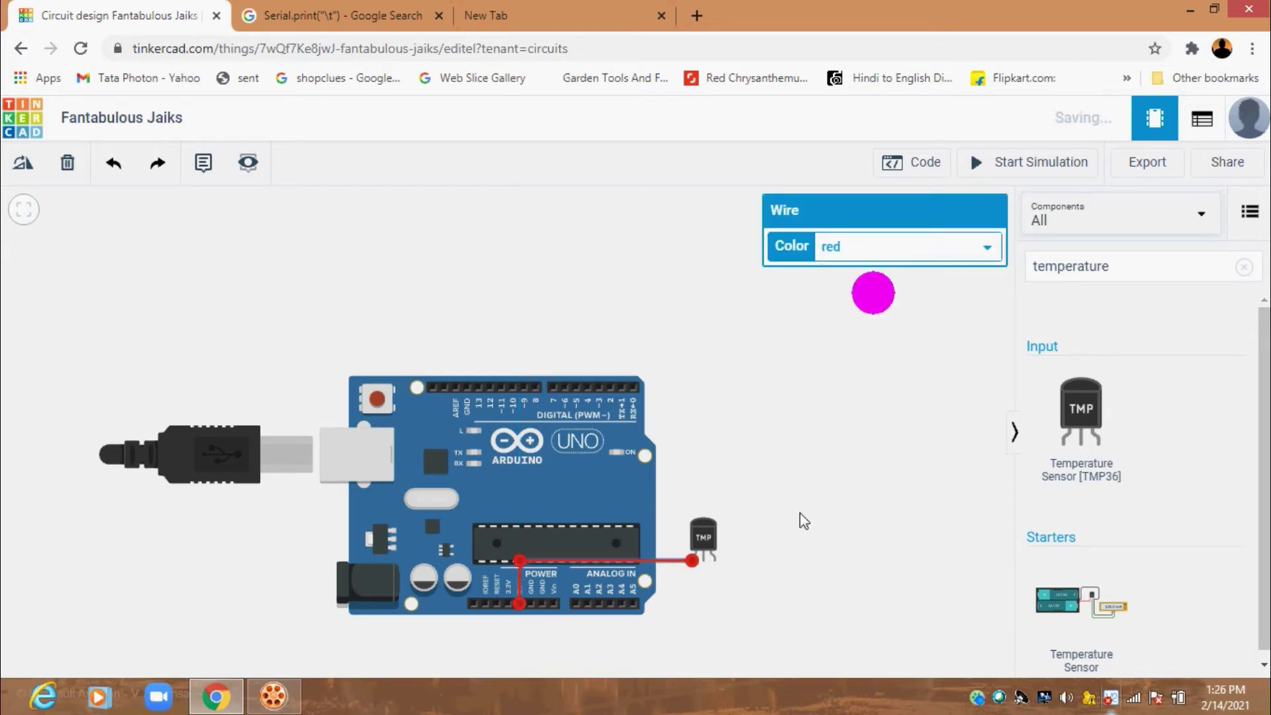
Route a black wire from the TMP36 ground pin under the board to GND
{"action": "left_click", "coordinate": [715, 562]}
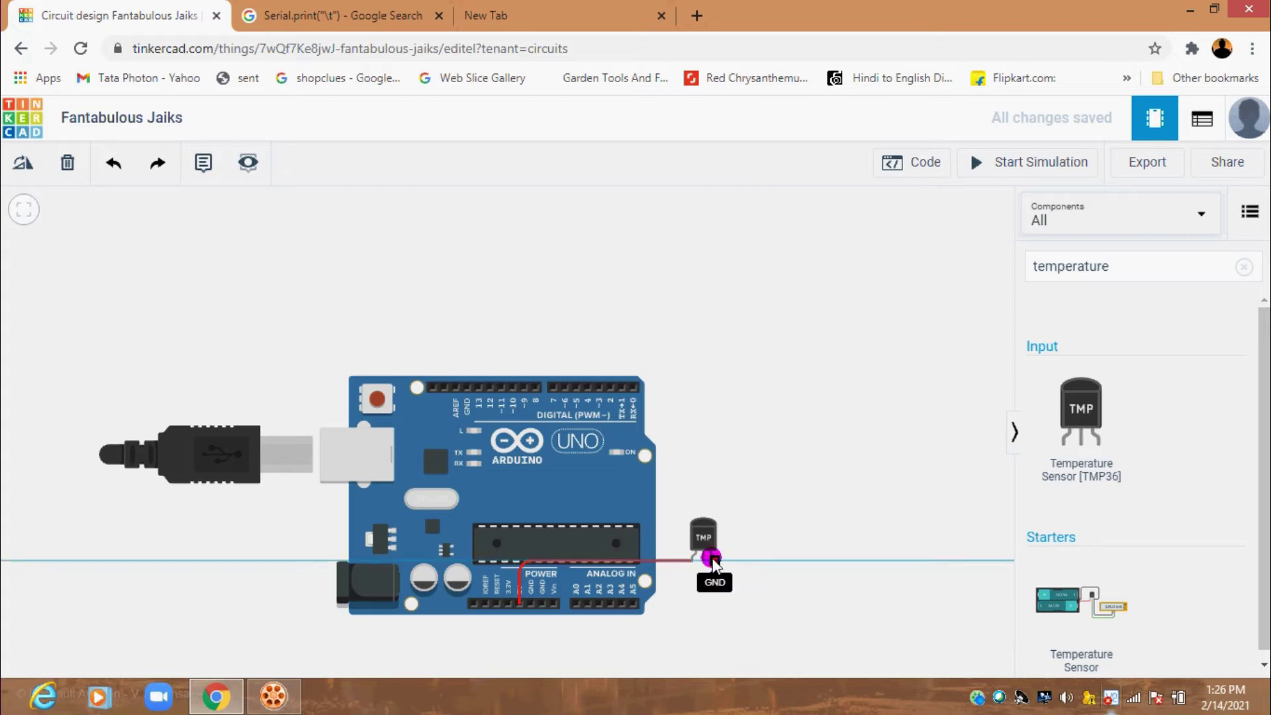
{"action": "left_click", "coordinate": [715, 638]}
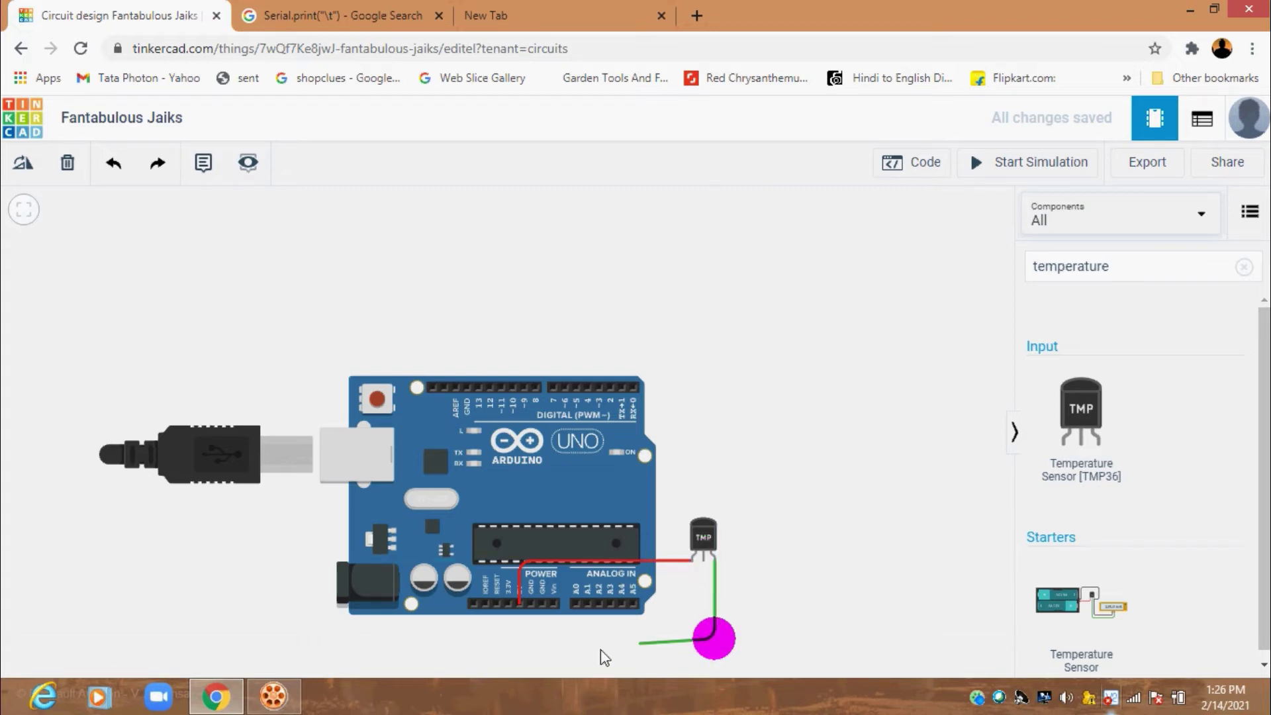
{"action": "left_click", "coordinate": [537, 641]}
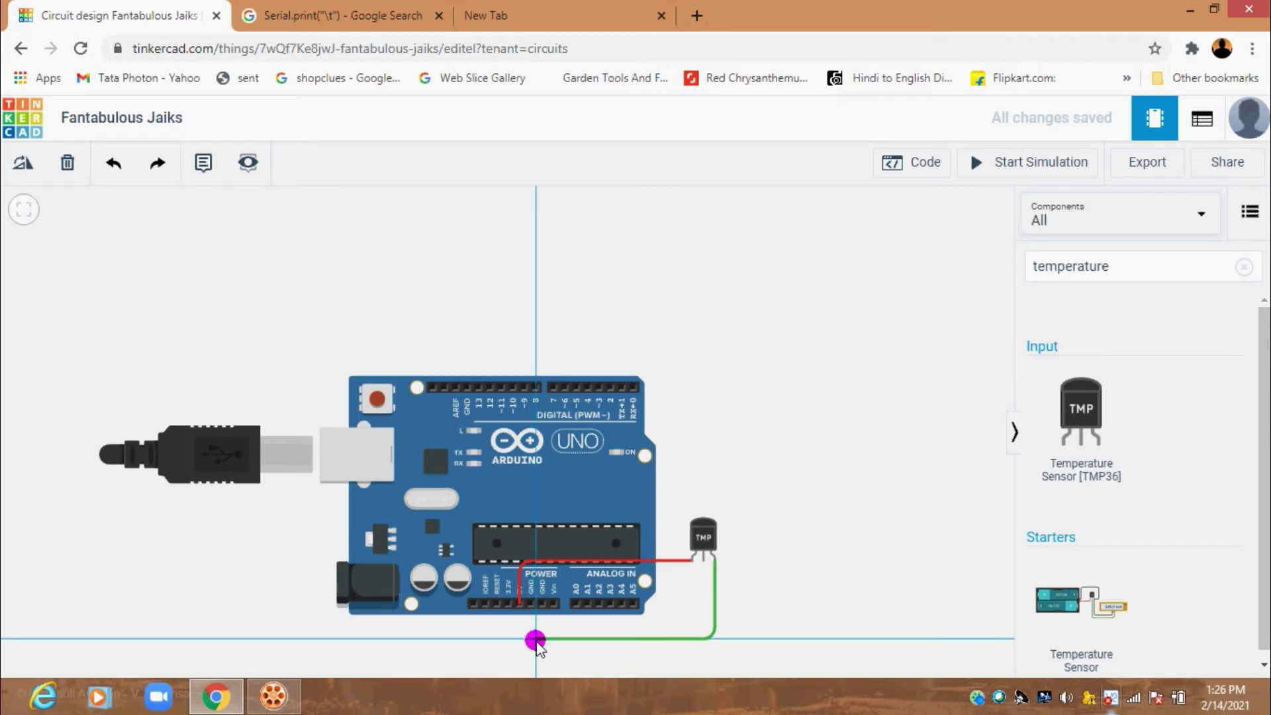
{"action": "left_click", "coordinate": [530, 605]}
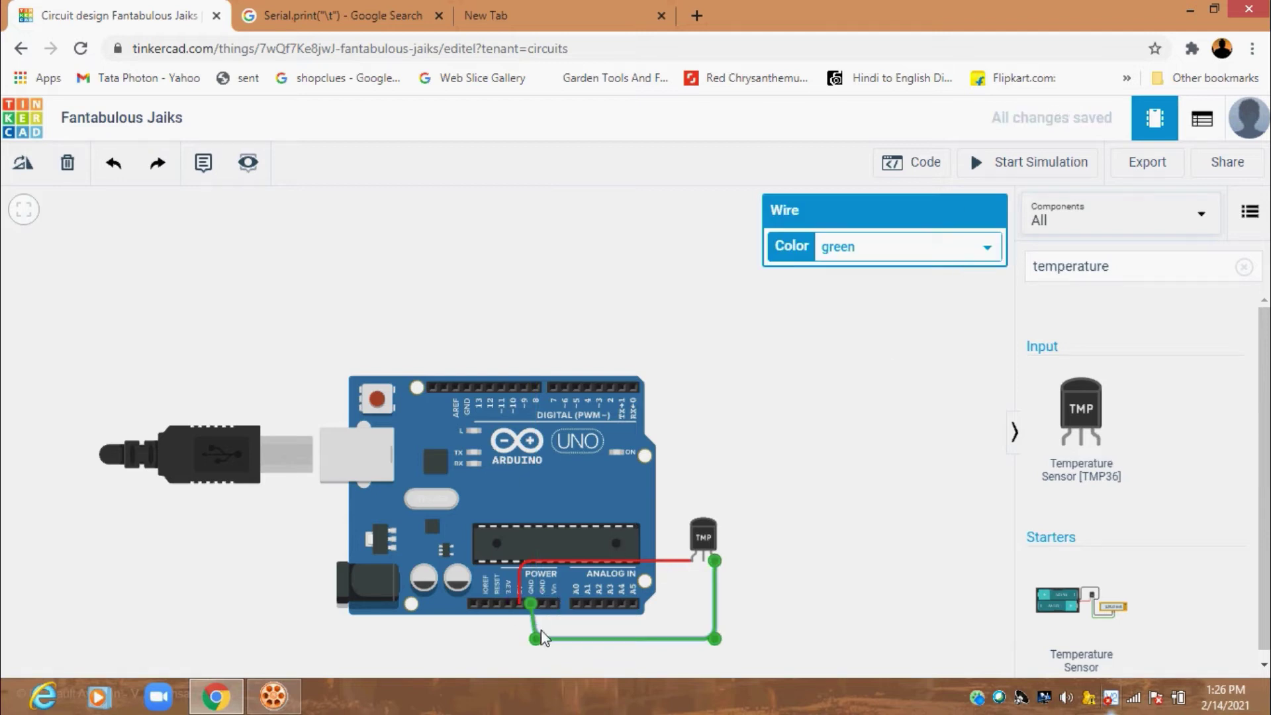
{"action": "left_click_drag", "start_coordinate": [535, 638], "coordinate": [530, 638]}
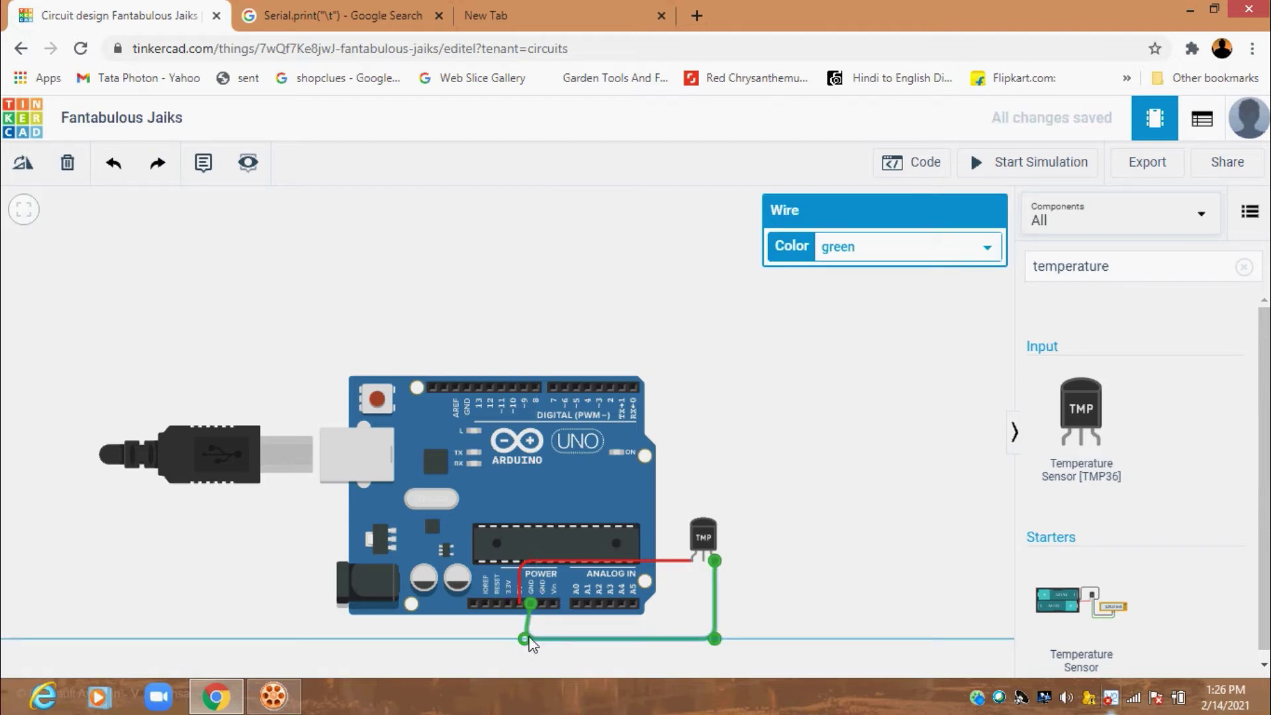
{"action": "left_click", "coordinate": [927, 248]}
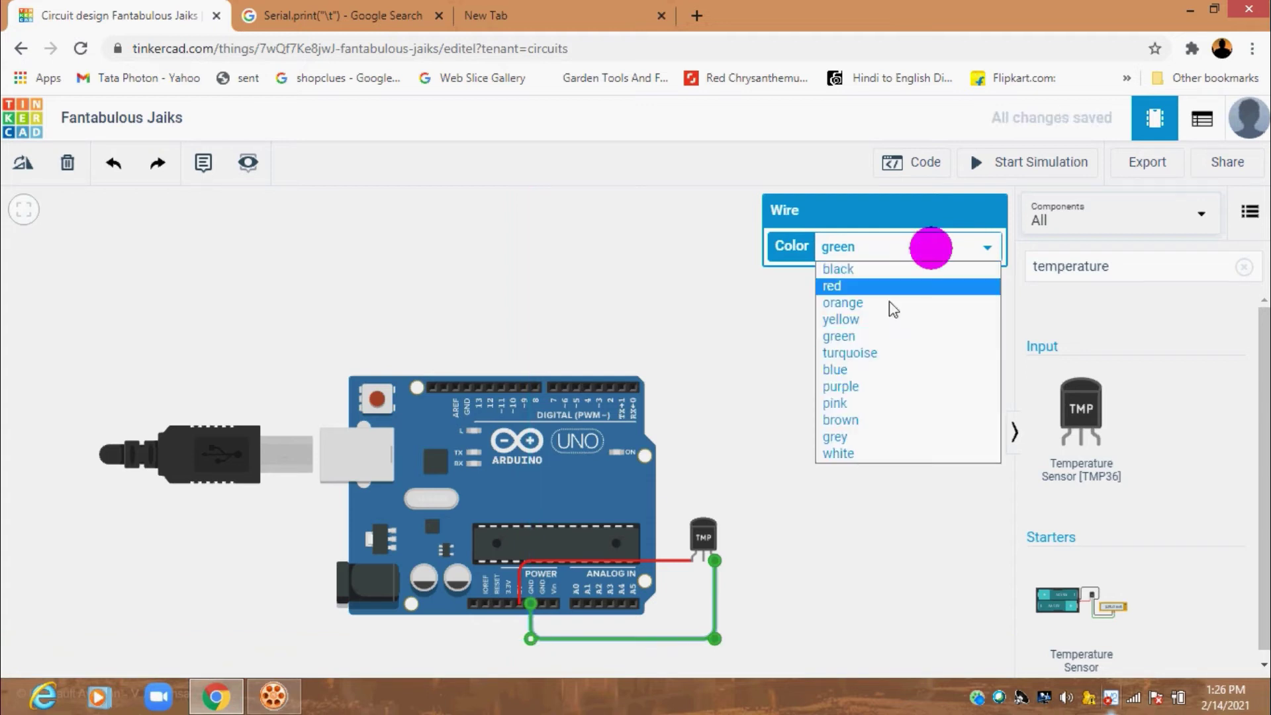
{"action": "left_click", "coordinate": [887, 268]}
{"action": "left_click", "coordinate": [850, 450]}
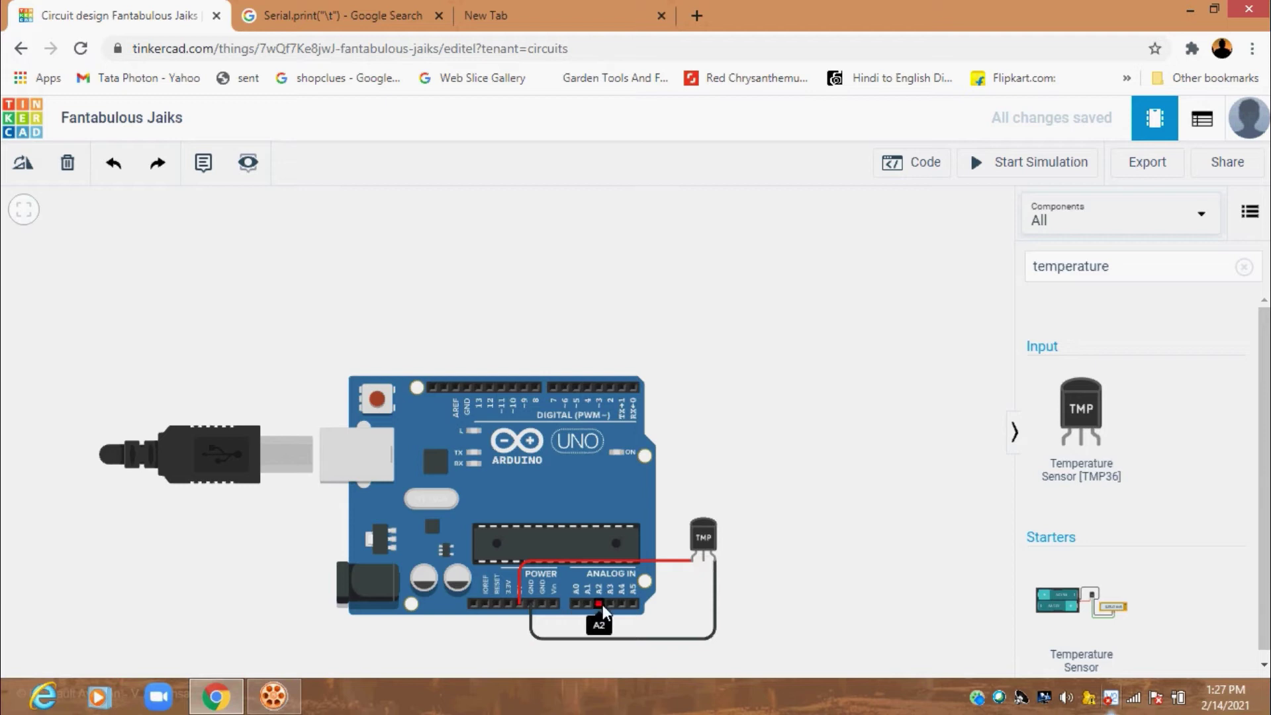
Wire the TMP36 middle output pin to A5 and smooth the green wire's corner
{"action": "left_click", "coordinate": [702, 563]}
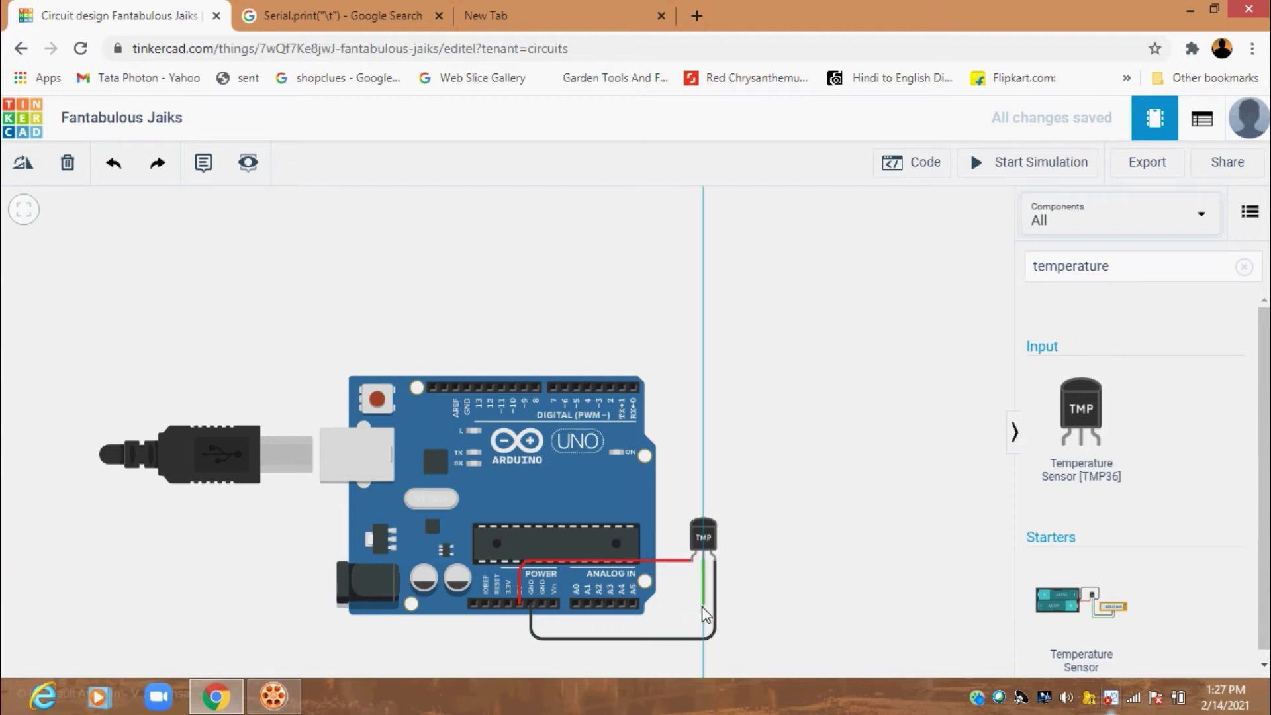
{"action": "left_click", "coordinate": [704, 605]}
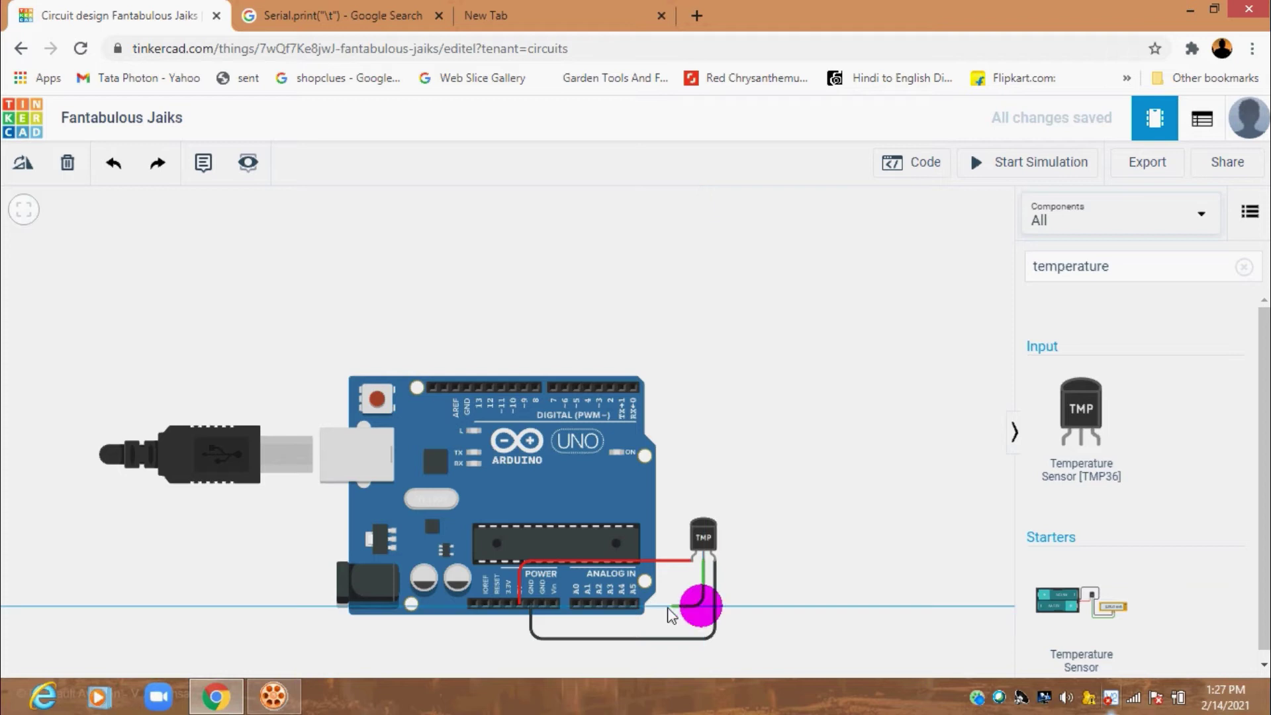
{"action": "left_click", "coordinate": [630, 605]}
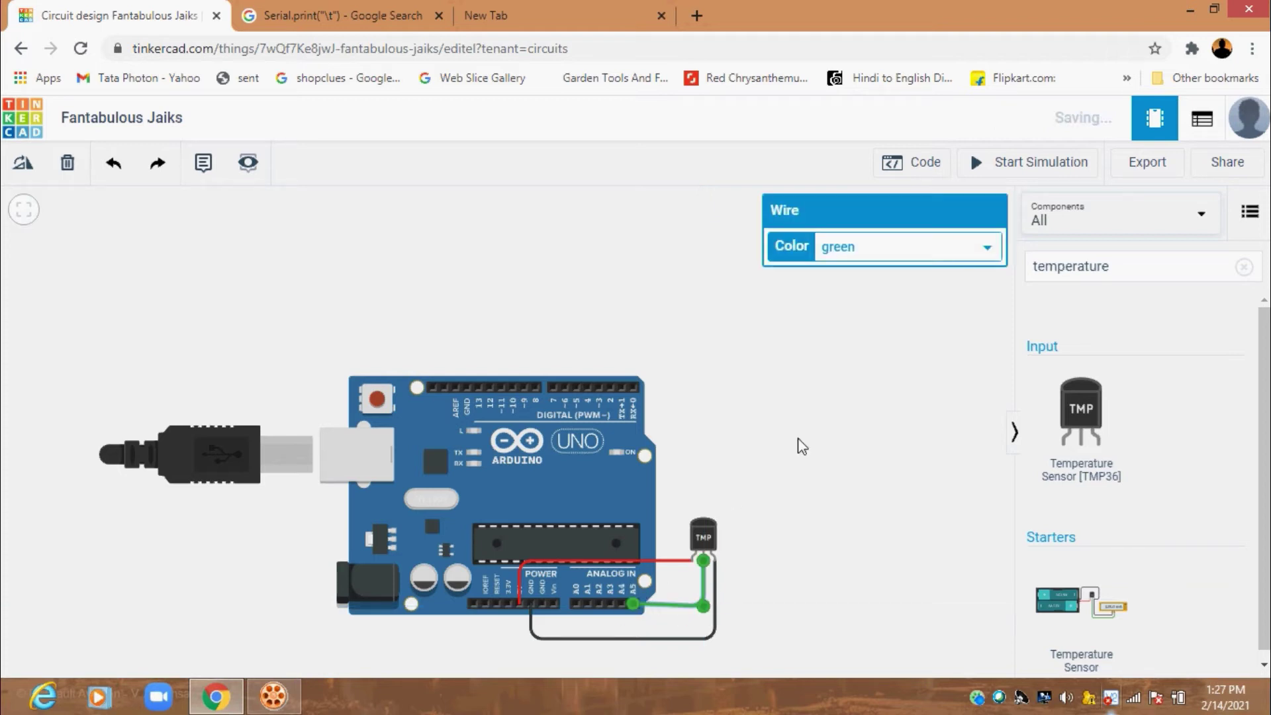
{"action": "left_click", "coordinate": [886, 483]}
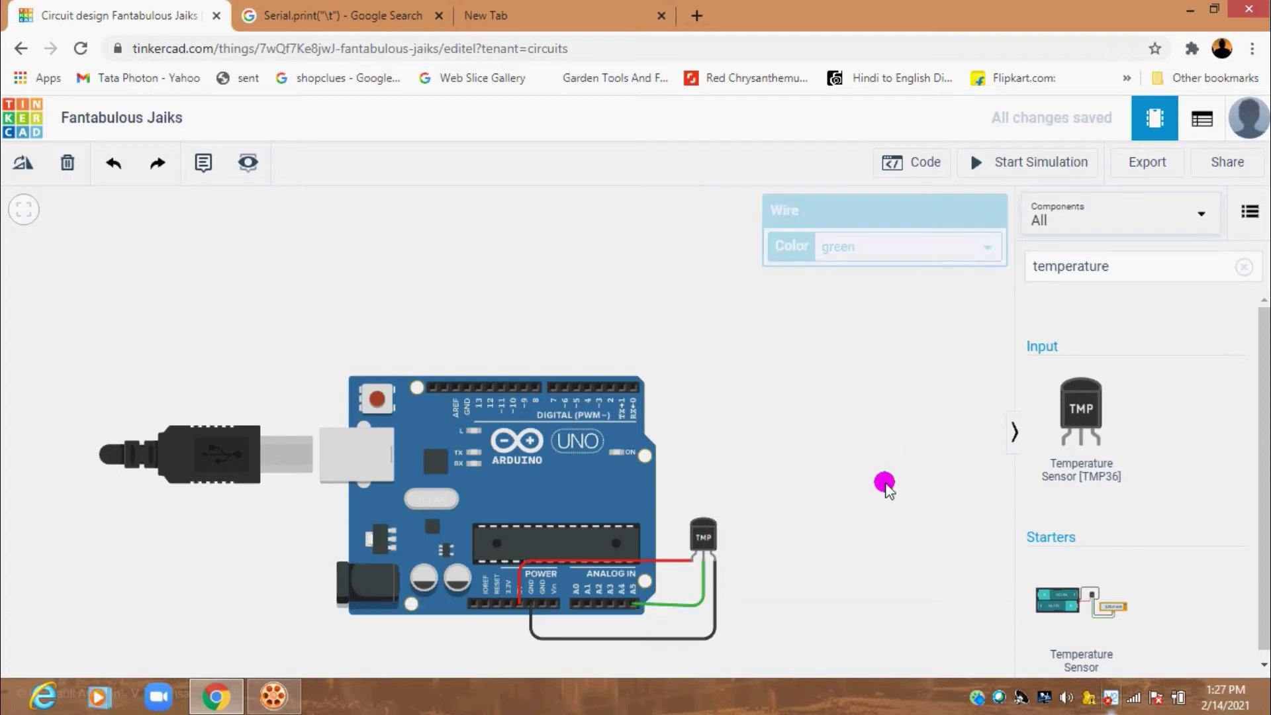
{"action": "left_click", "coordinate": [702, 604]}
{"action": "left_click_drag", "start_coordinate": [704, 606], "coordinate": [700, 603]}
{"action": "left_click", "coordinate": [810, 555]}
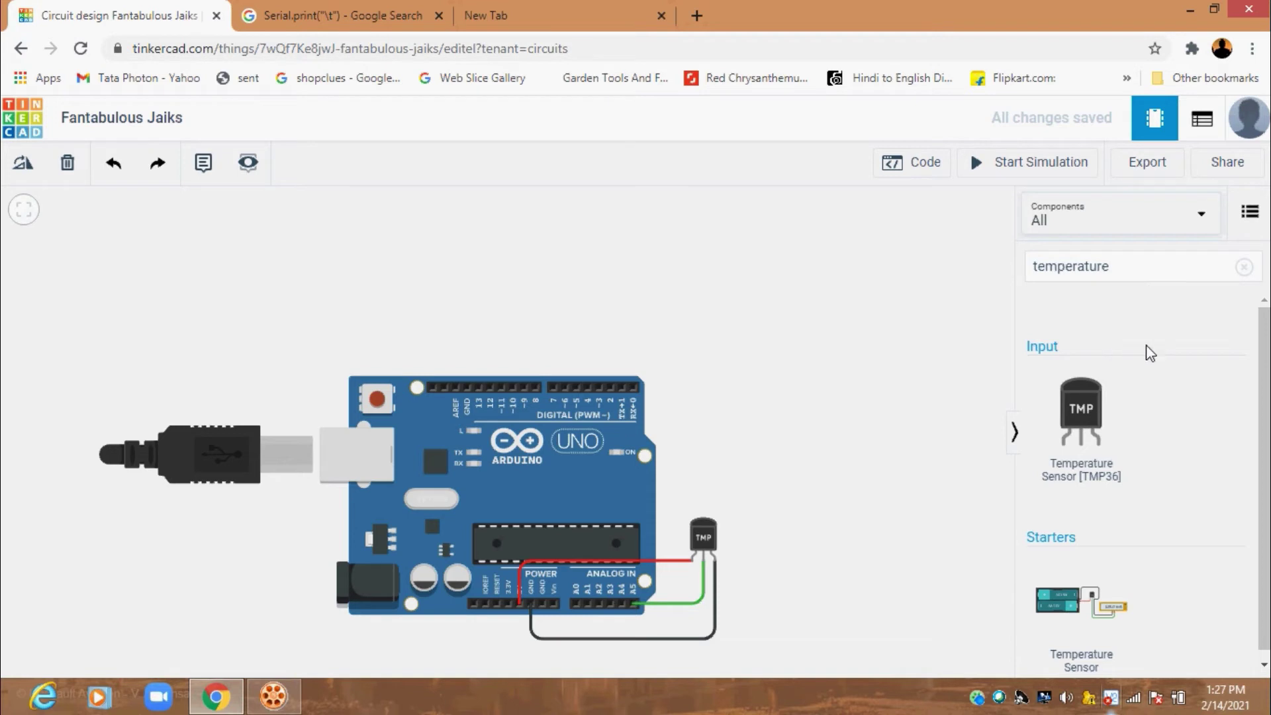
{"action": "left_click_drag", "start_coordinate": [1266, 381], "coordinate": [1266, 390]}
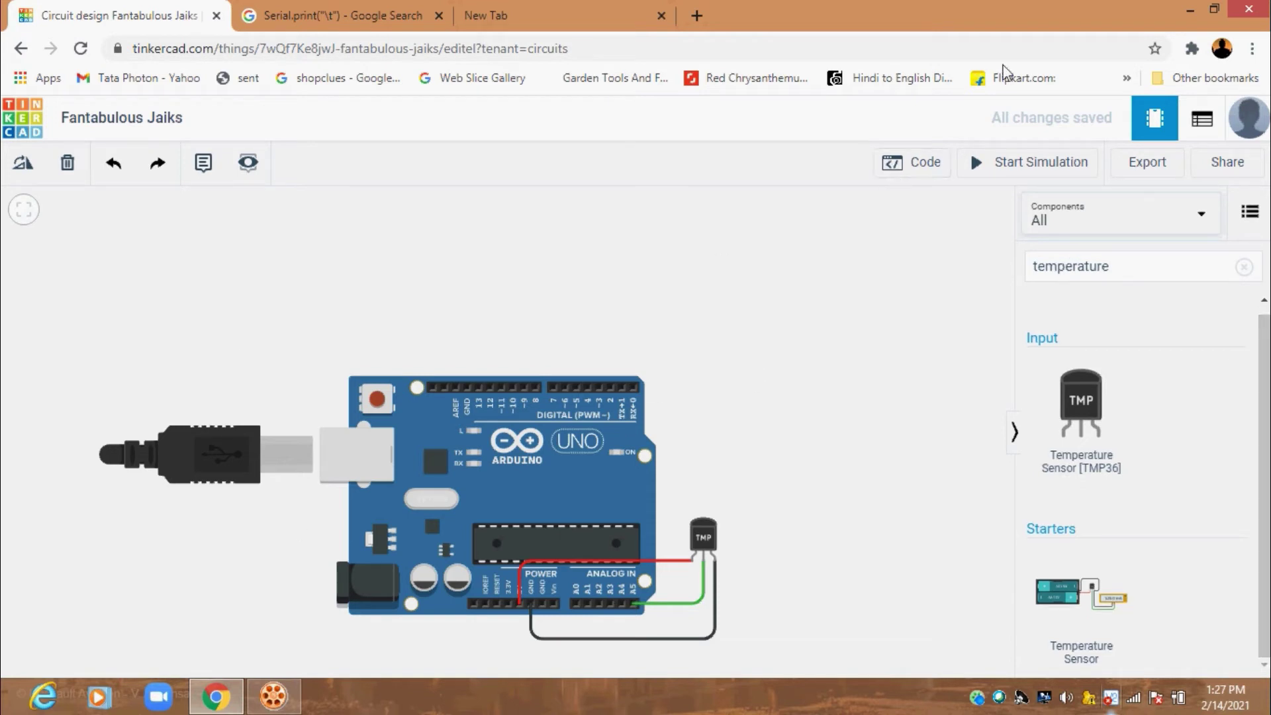
Switch the Arduino code editor from Blocks to Text, confirming the blocks are discarded
{"action": "left_click", "coordinate": [921, 171]}
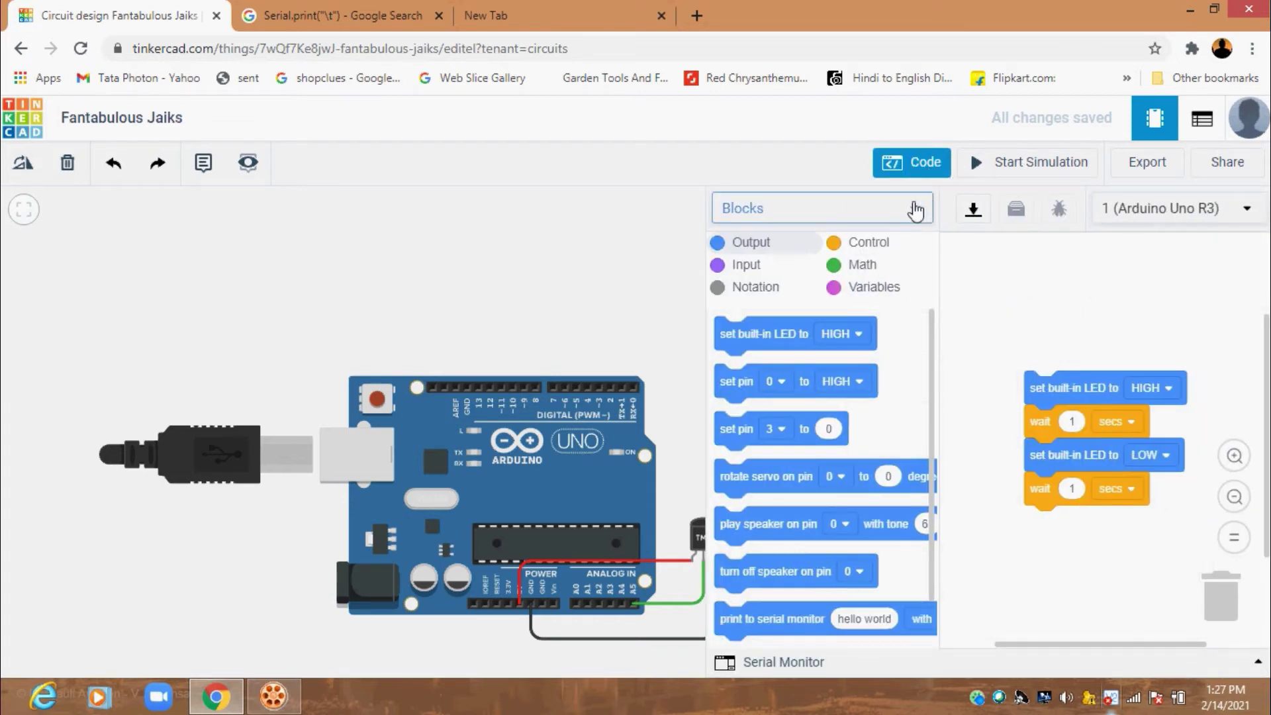
{"action": "left_click", "coordinate": [914, 209]}
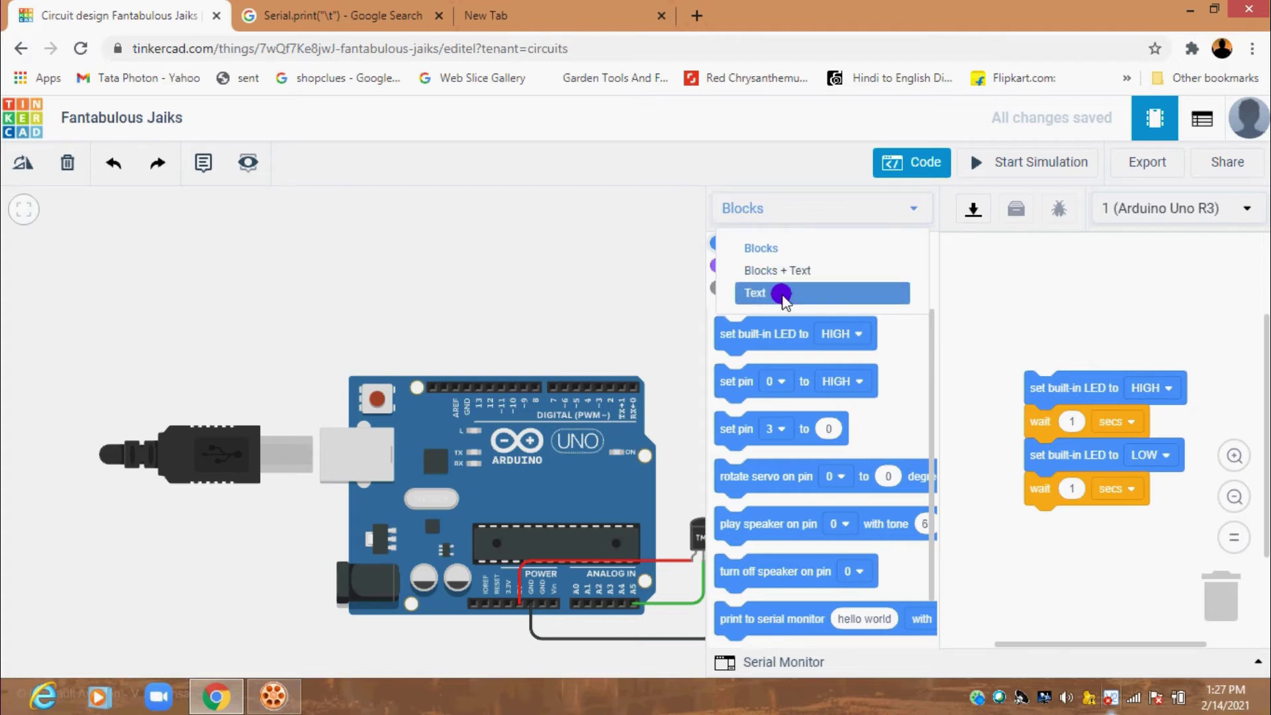
{"action": "left_click", "coordinate": [784, 297]}
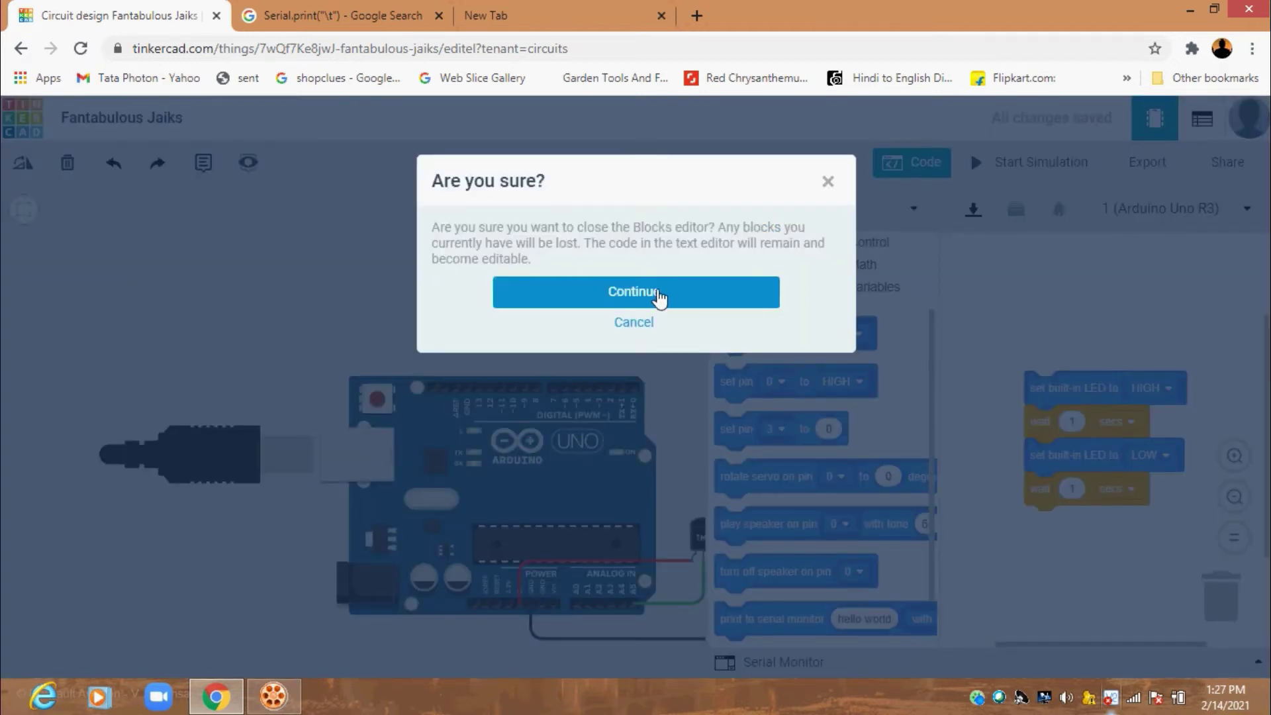
{"action": "left_click", "coordinate": [596, 302]}
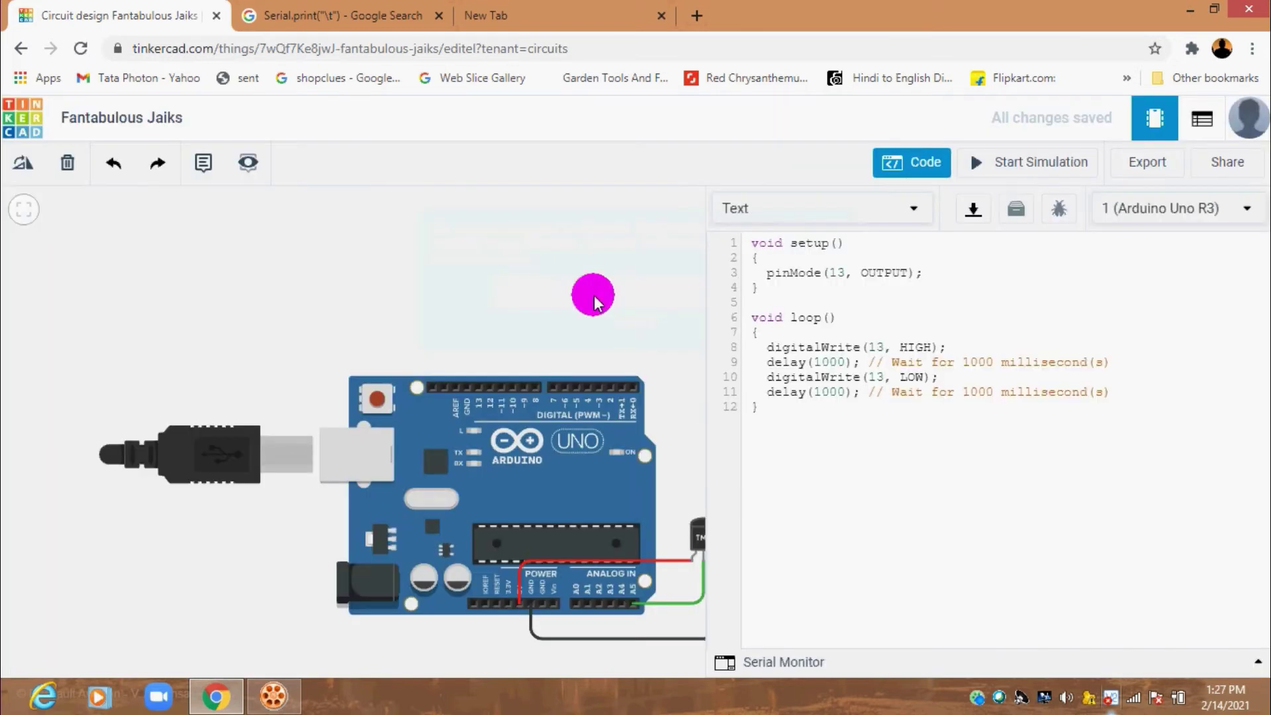
Change the setup pinMode from pin 13 OUTPUT to A5 INPUT
{"action": "left_click", "coordinate": [849, 273]}
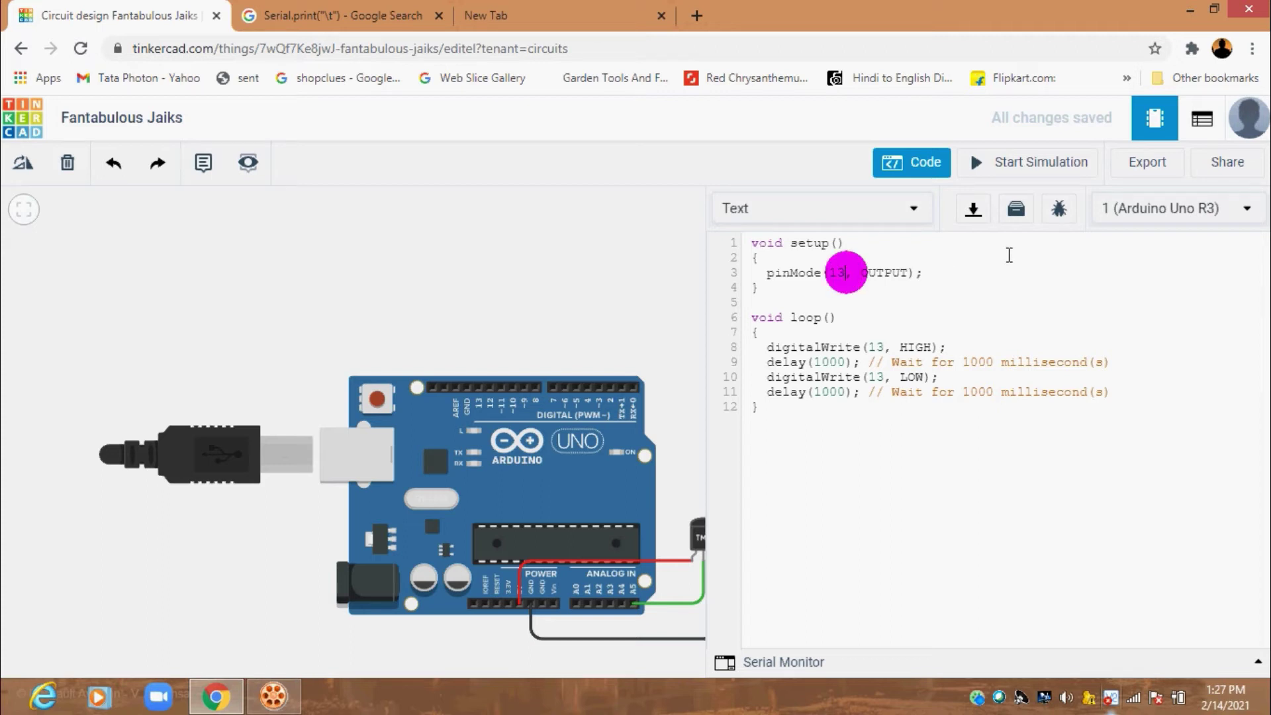
{"action": "key", "text": "BackSpace"}
{"action": "key", "text": "BackSpace"}
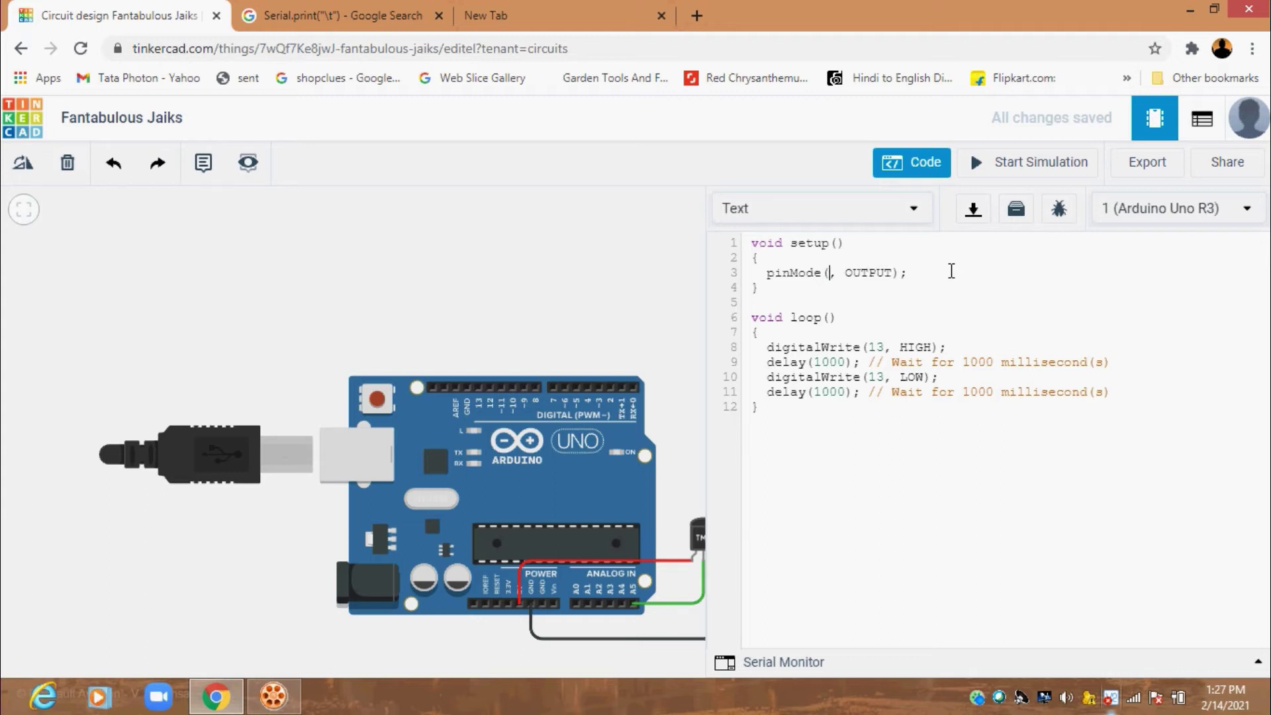
{"action": "type", "text": "A5"}
{"action": "left_click", "coordinate": [876, 272]}
{"action": "key", "text": "Delete"}
{"action": "key", "text": "BackSpace"}
{"action": "key", "text": "BackSpace"}
{"action": "type", "text": "IN"}
Delete the blink lines from the loop function
{"action": "left_click", "coordinate": [869, 468]}
{"action": "mouse_move", "coordinate": [1144, 388]}
{"action": "left_mouse_down"}
{"action": "mouse_move", "coordinate": [806, 395]}
{"action": "mouse_move", "coordinate": [752, 351]}
{"action": "left_mouse_up"}
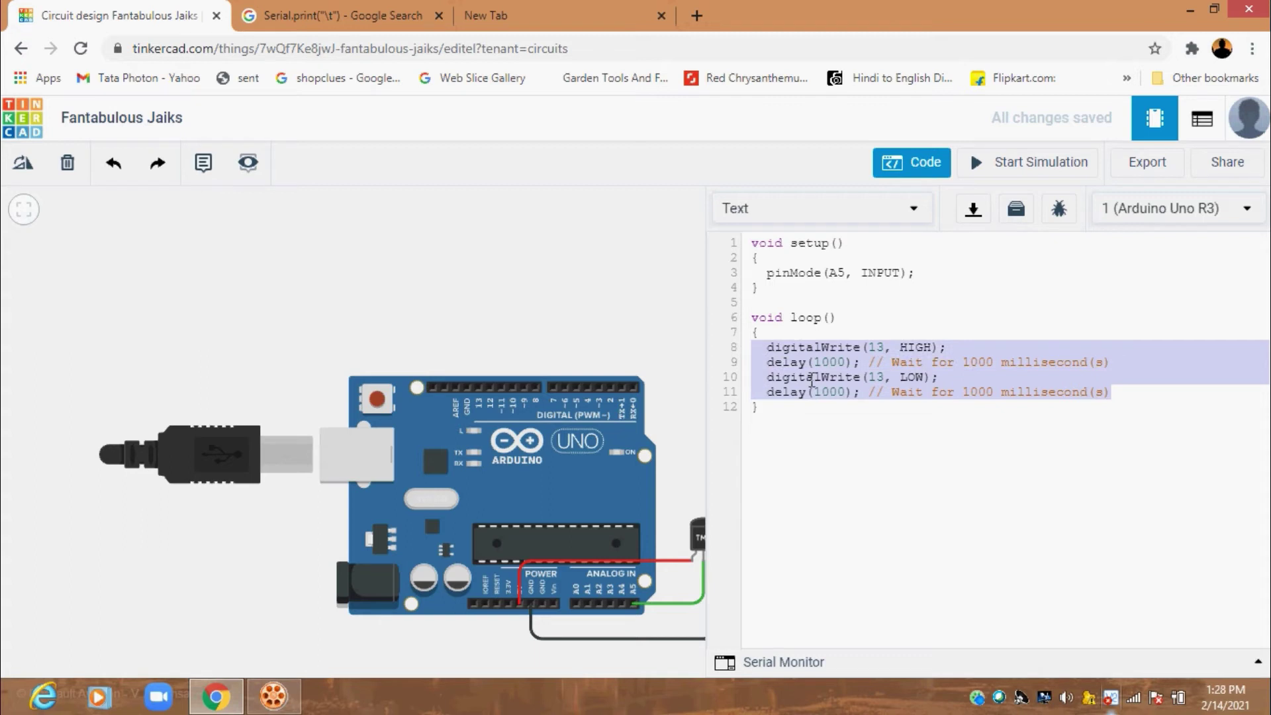
{"action": "key", "text": "Delete"}
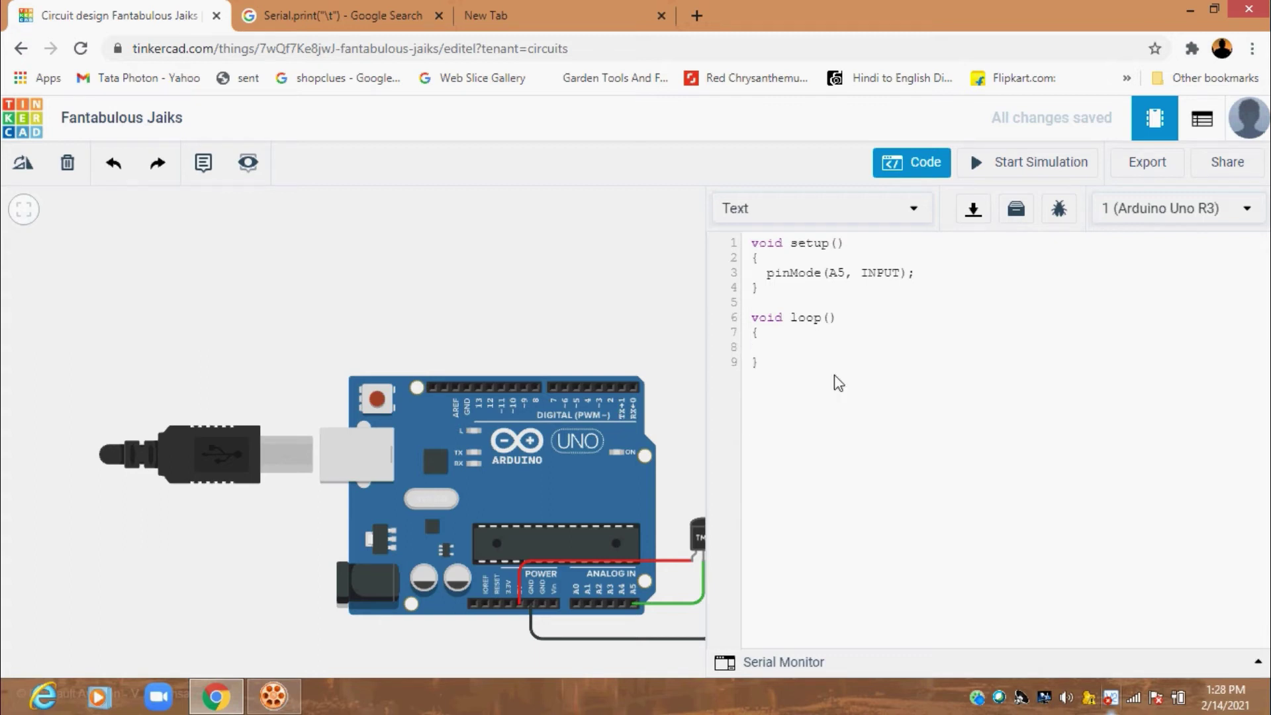
Insert a new first line declaring 'float temp'
{"action": "left_click", "coordinate": [755, 242]}
{"action": "key", "text": "Return"}
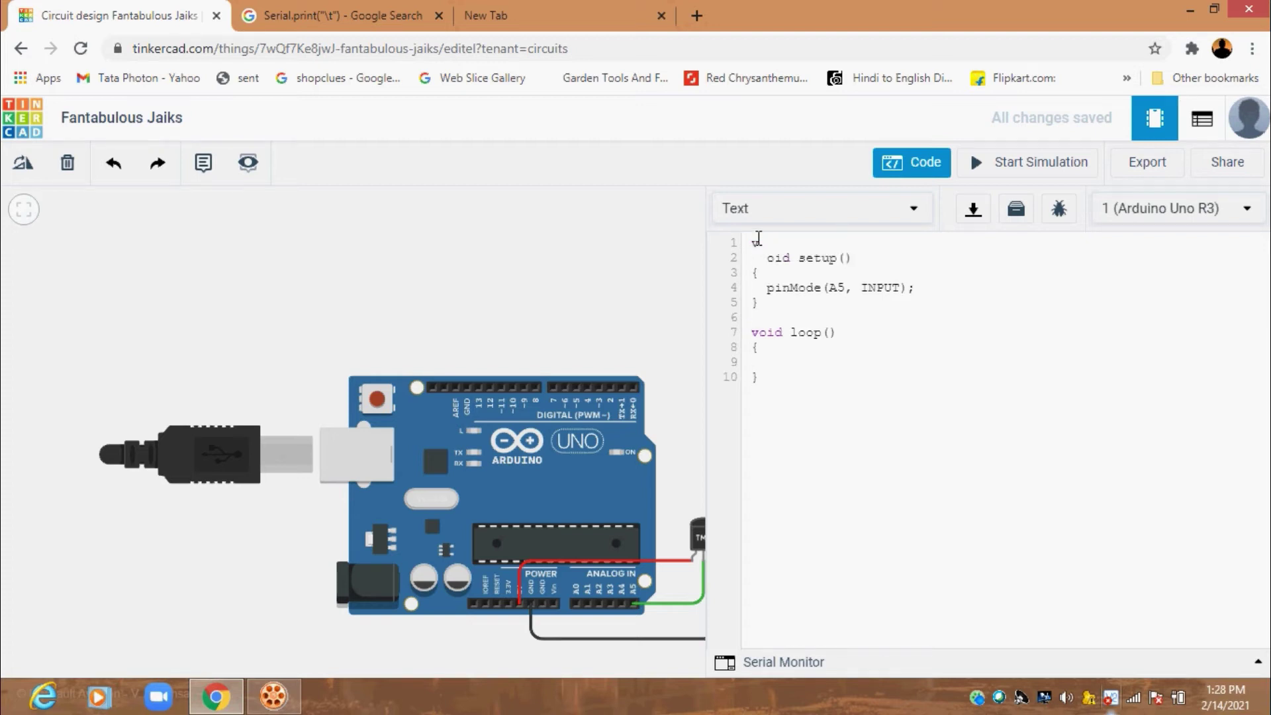
{"action": "key", "text": "ctrl+z"}
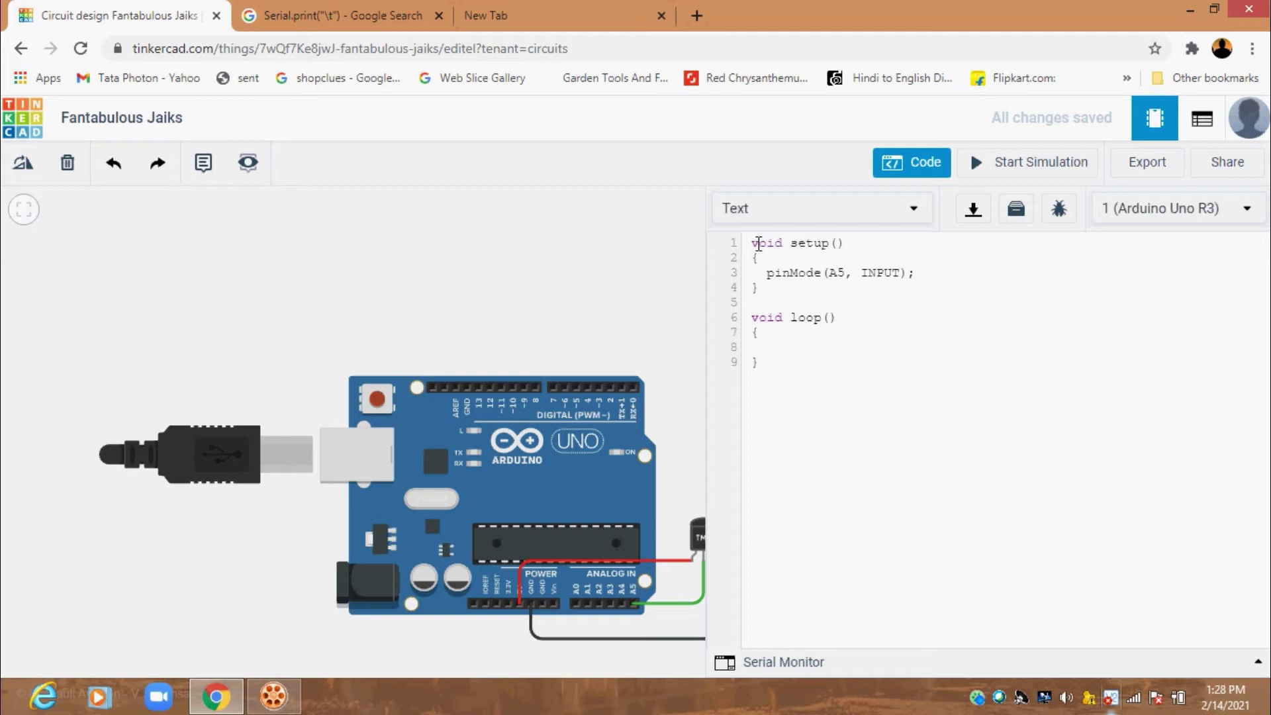
{"action": "key", "text": "Return"}
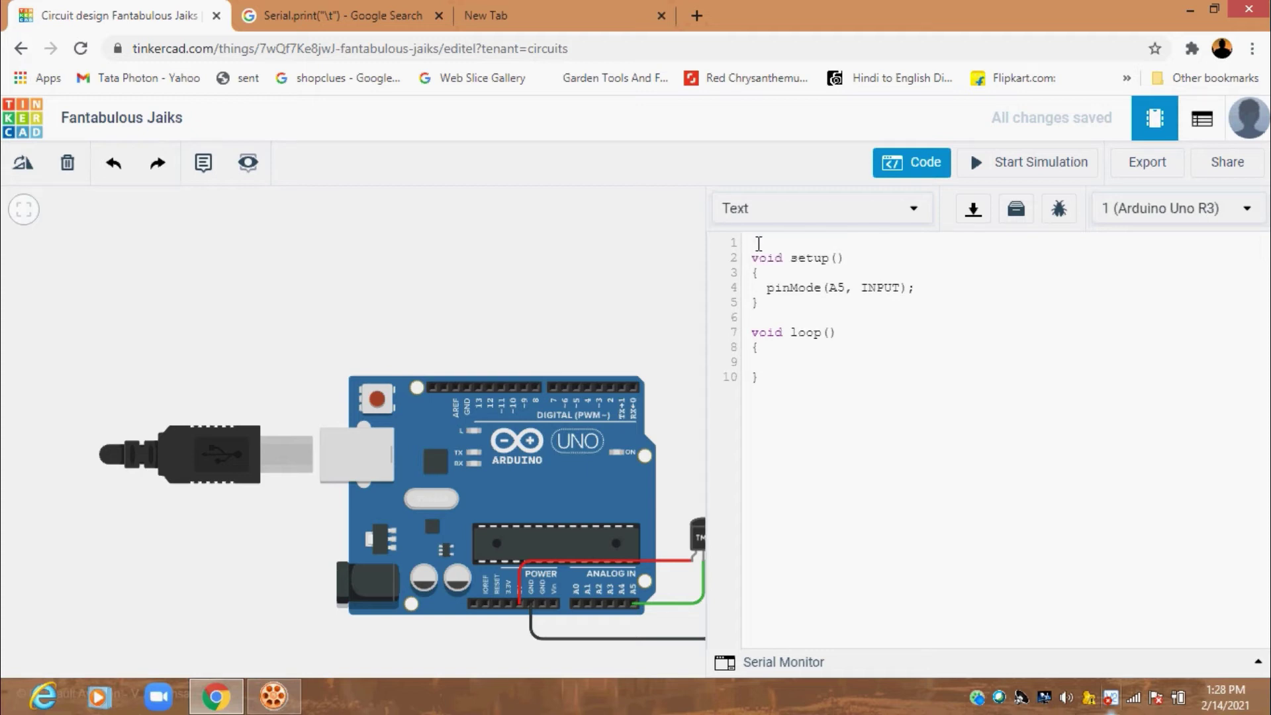
{"action": "type", "text": "float temp;"}
{"action": "left_click", "coordinate": [804, 364]}
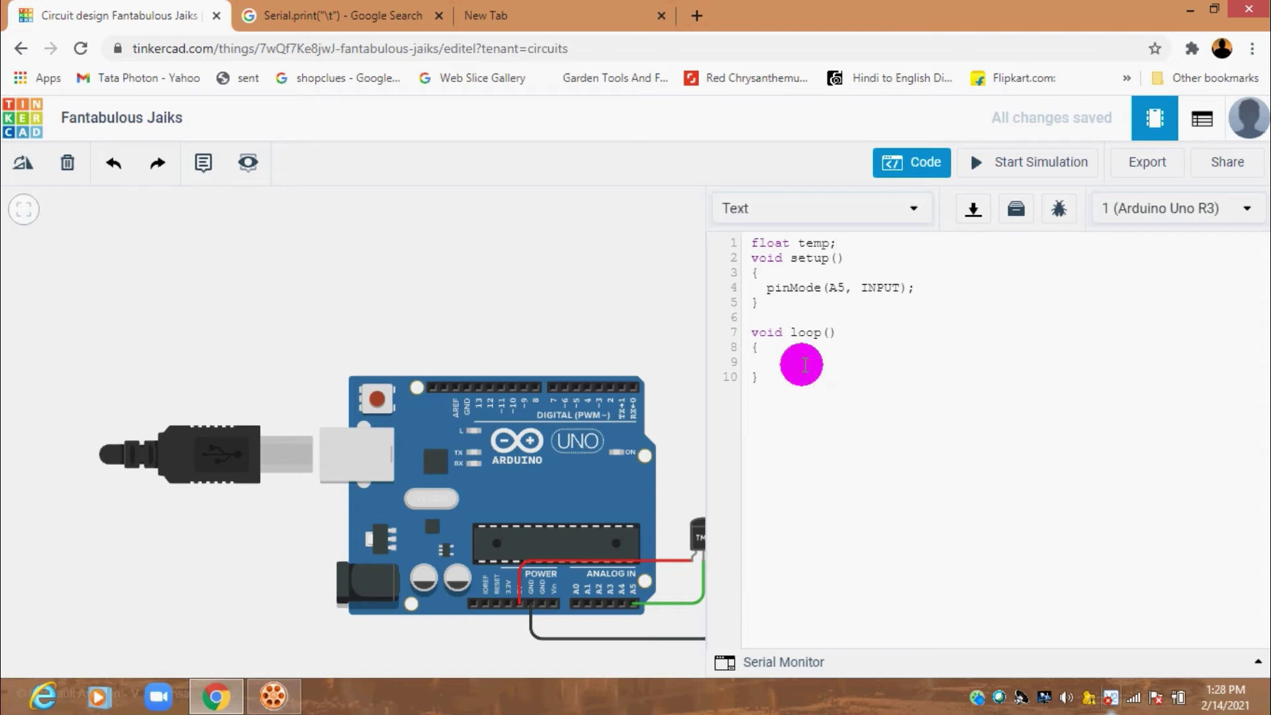
{"action": "type", "text": "temp=analog"}
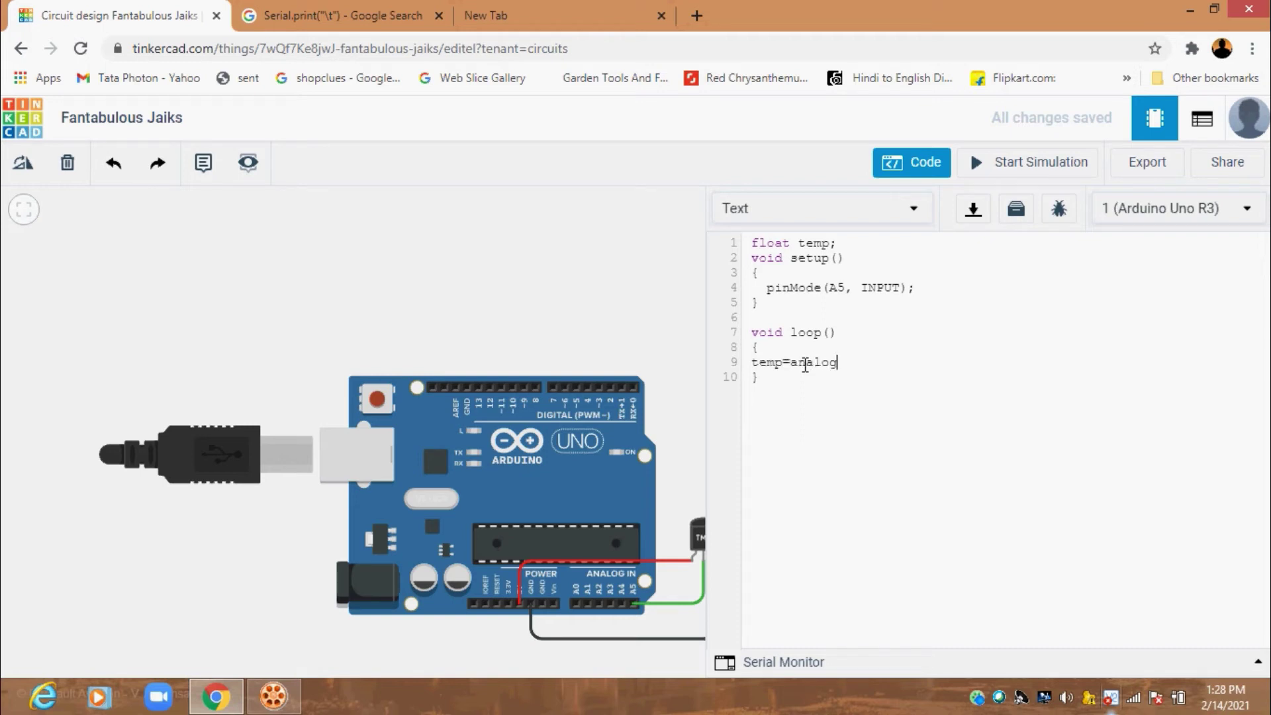
{"action": "type", "text": "Read"}
{"action": "type", "text": "("}
{"action": "type", "text": "A5"}
{"action": "type", "text": ")"}
{"action": "type", "text": ";"}
{"action": "key", "text": "Return"}
{"action": "type", "text": "temp="}
{"action": "type", "text": "temp"}
{"action": "type", "text": "*"}
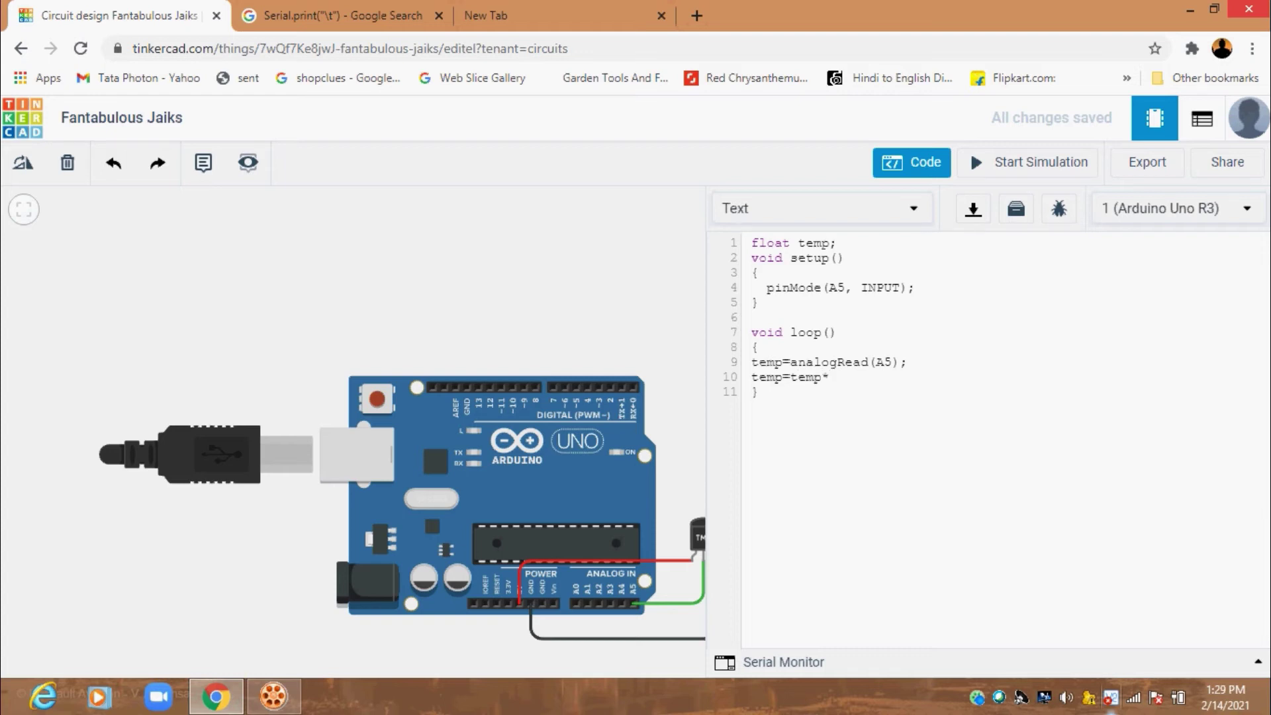
{"action": "type", "text": "0"}
{"action": "type", "text": "4"}
{"action": "type", "text": "88"}
{"action": "type", "text": "2"}
{"action": "type", "text": "8"}
{"action": "type", "text": "2"}
{"action": "type", "text": "125"}
{"action": "type", "text": ";"}
{"action": "type", "text": "  //"}
{"action": "type", "text": "To convert analog"}
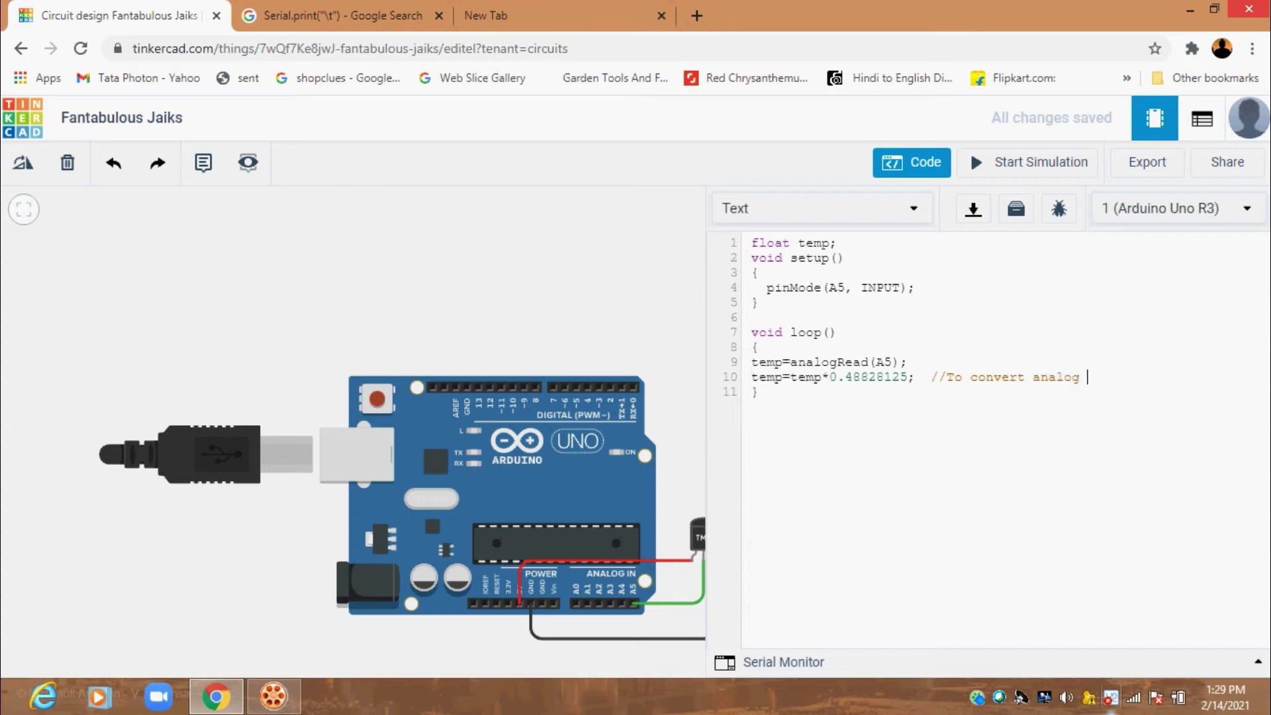
Complete the line-10 comment about converting the value to temperature in degrees Celsius, then add a blank line after it
{"action": "type", "text": "lue to"}
{"action": "type", "text": "temp"}
{"action": "key", "text": "BackSpace"}
{"action": "key", "text": "BackSpace"}
{"action": "key", "text": "BackSpace"}
{"action": "key", "text": "BackSpace"}
{"action": "type", "text": "temperature"}
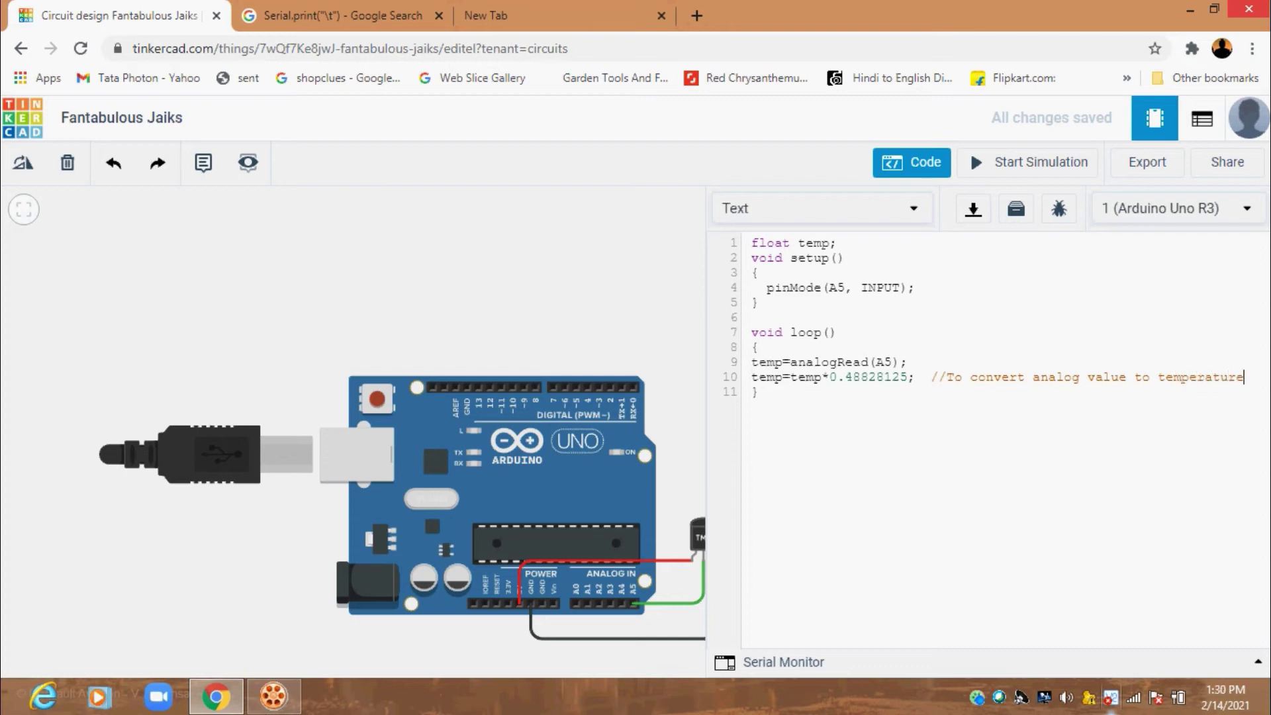
{"action": "type", "text": " e"}
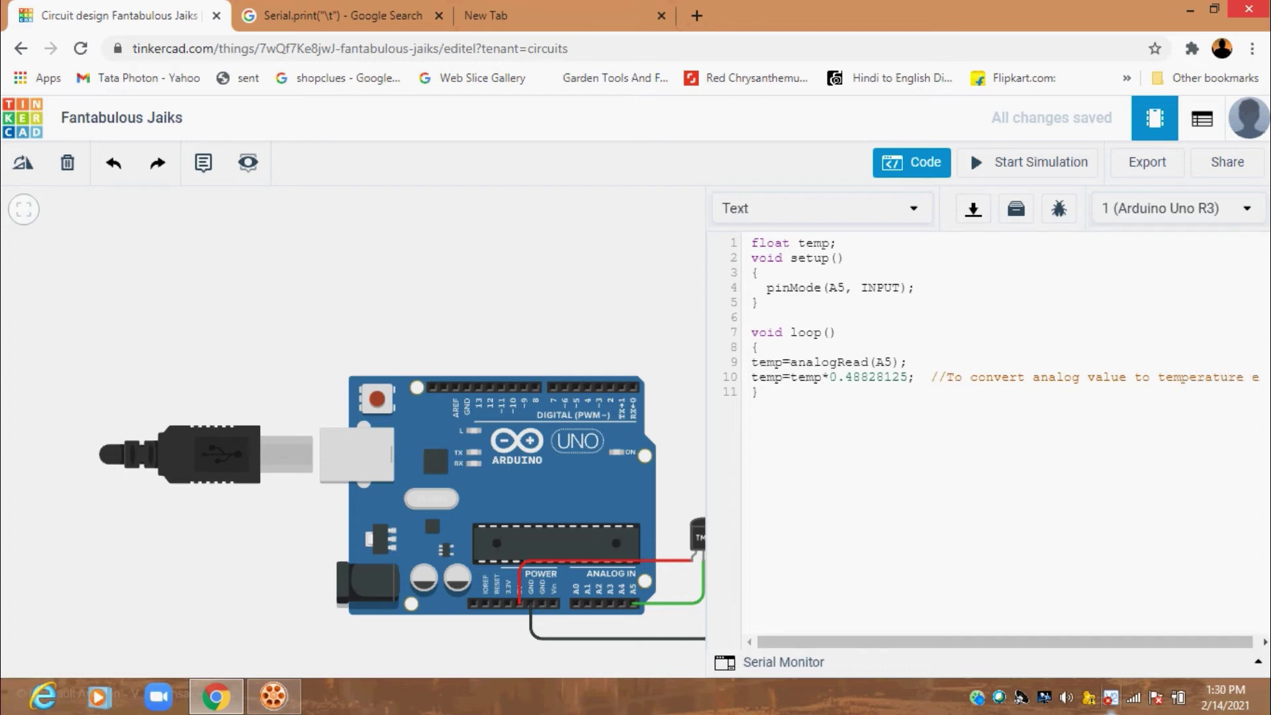
{"action": "type", "text": "quivalent"}
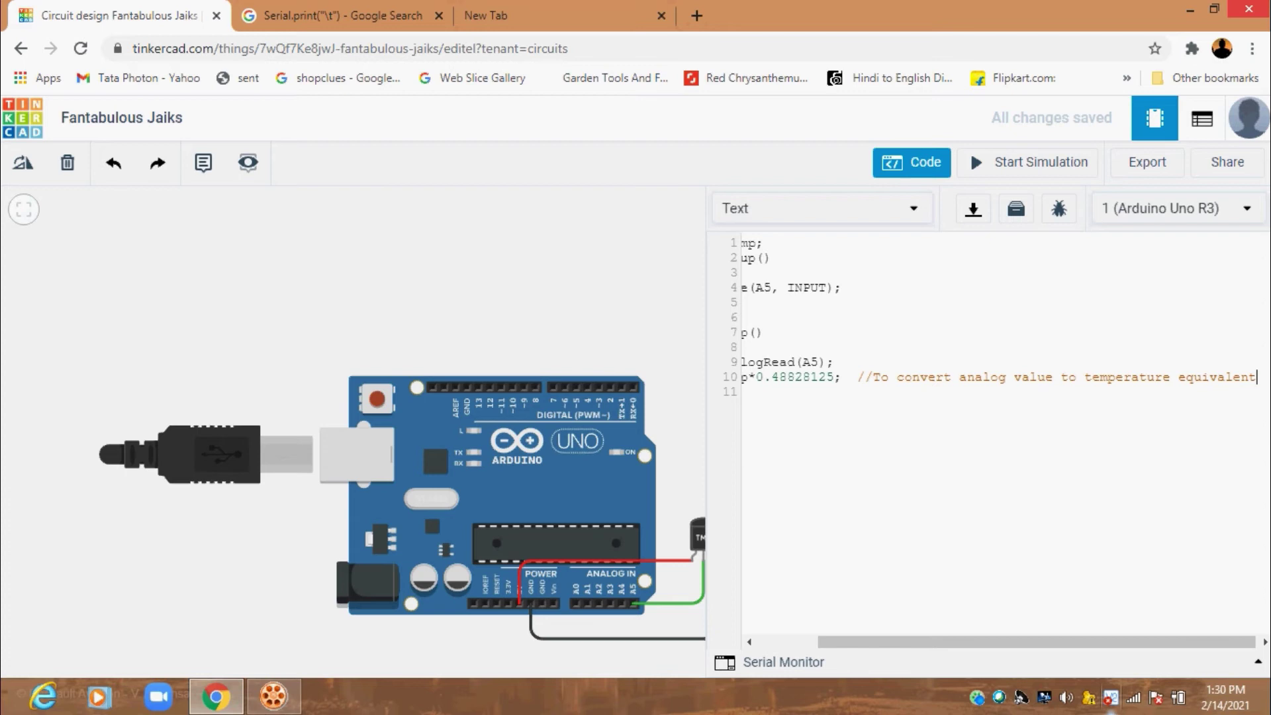
{"action": "type", "text": "in degree celcius"}
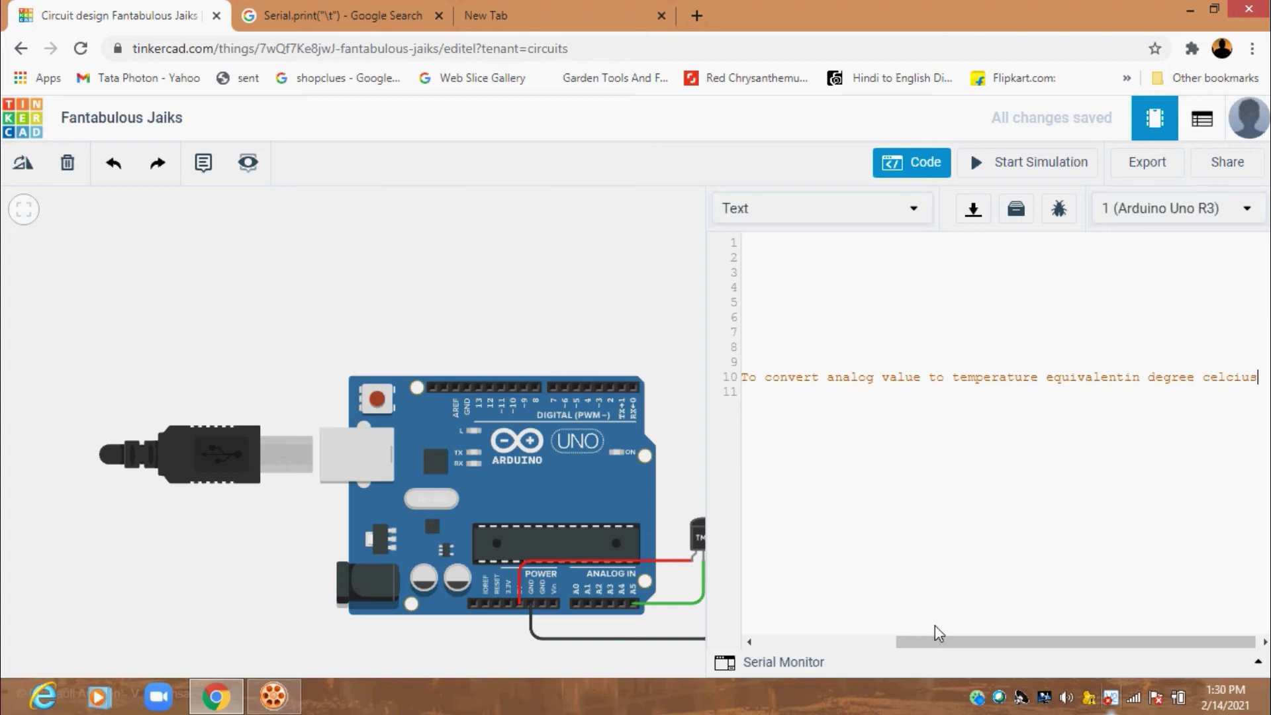
{"action": "left_click_drag", "start_coordinate": [956, 642], "coordinate": [816, 643]}
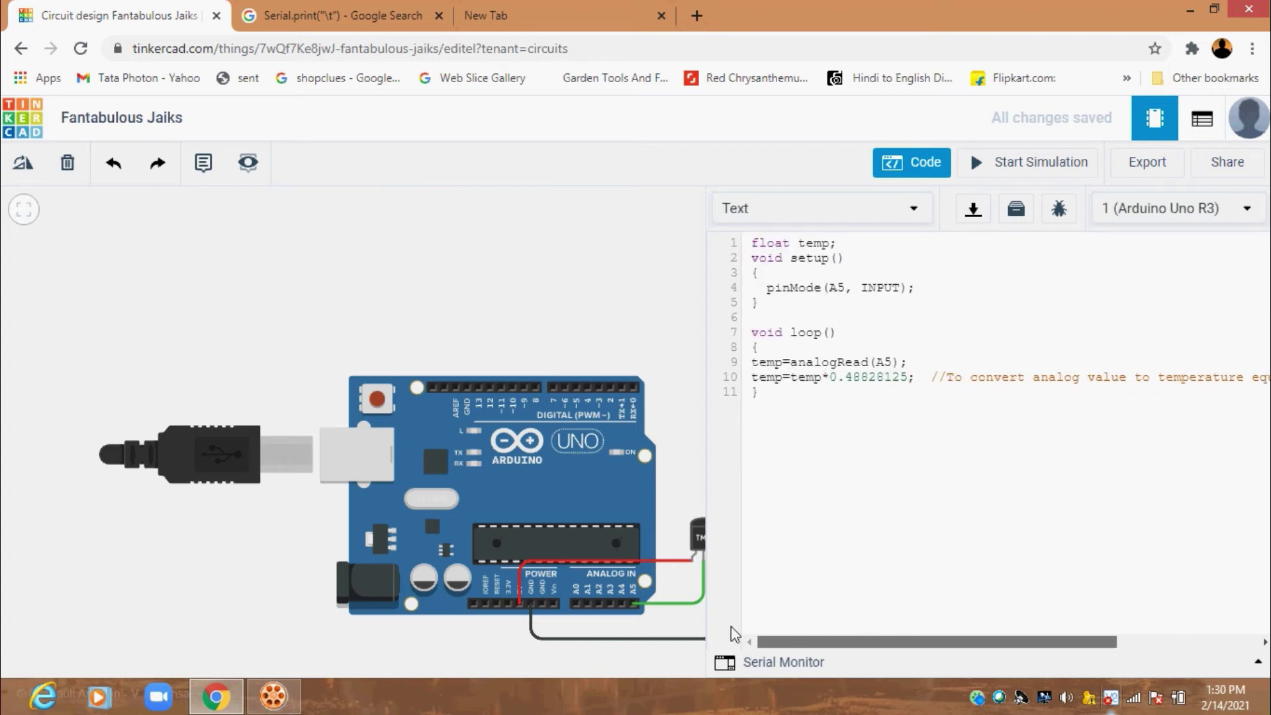
{"action": "left_click", "coordinate": [1037, 363]}
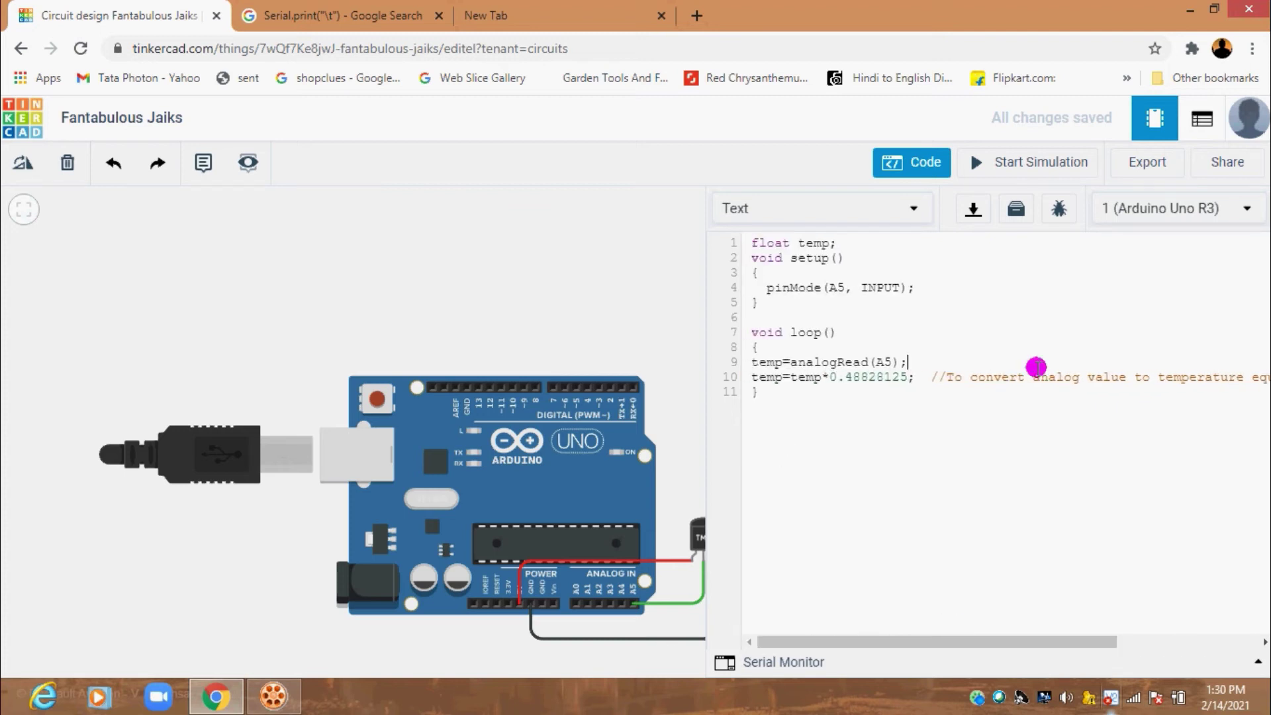
{"action": "left_click", "coordinate": [1031, 383]}
{"action": "key", "text": "Right"}
{"action": "key", "text": "Right"}
{"action": "key", "text": "Right"}
{"action": "key", "text": "Right"}
{"action": "key", "text": "Right"}
{"action": "key", "text": "Right"}
{"action": "key", "text": "Right"}
{"action": "key", "text": "Right"}
{"action": "key", "text": "Right"}
{"action": "key", "text": "Right"}
{"action": "key", "text": "Right"}
{"action": "key", "text": "Right"}
{"action": "key", "text": "Right"}
{"action": "key", "text": "Right"}
{"action": "key", "text": "Right"}
{"action": "key", "text": "Right"}
{"action": "key", "text": "Right"}
{"action": "key", "text": "Right"}
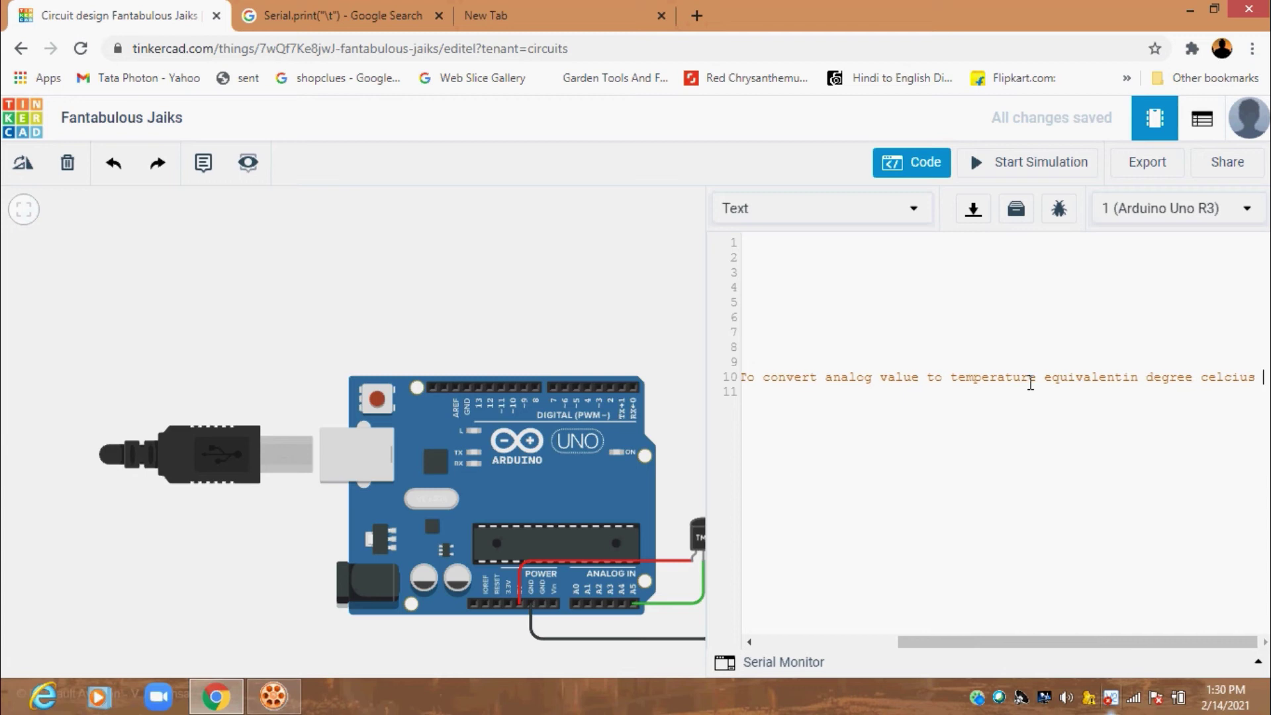
{"action": "key", "text": "Return"}
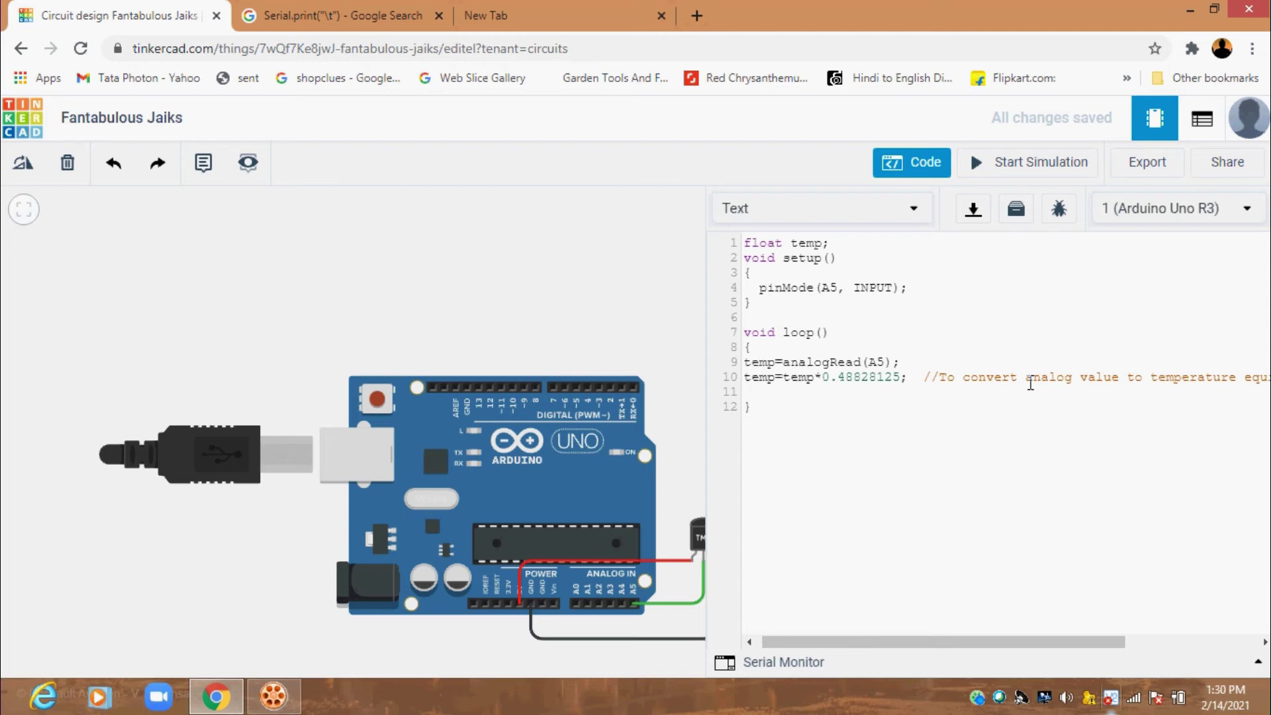
Add Serial.print("Temperature="); and Serial.print(temp); to the loop
{"action": "type", "text": "serial"}
{"action": "key", "text": "BackSpace"}
{"action": "key", "text": "BackSpace"}
{"action": "key", "text": "BackSpace"}
{"action": "key", "text": "BackSpace"}
{"action": "key", "text": "BackSpace"}
{"action": "key", "text": "BackSpace"}
{"action": "type", "text": "Serial.print(\""}
{"action": "type", "text": "Temperature"}
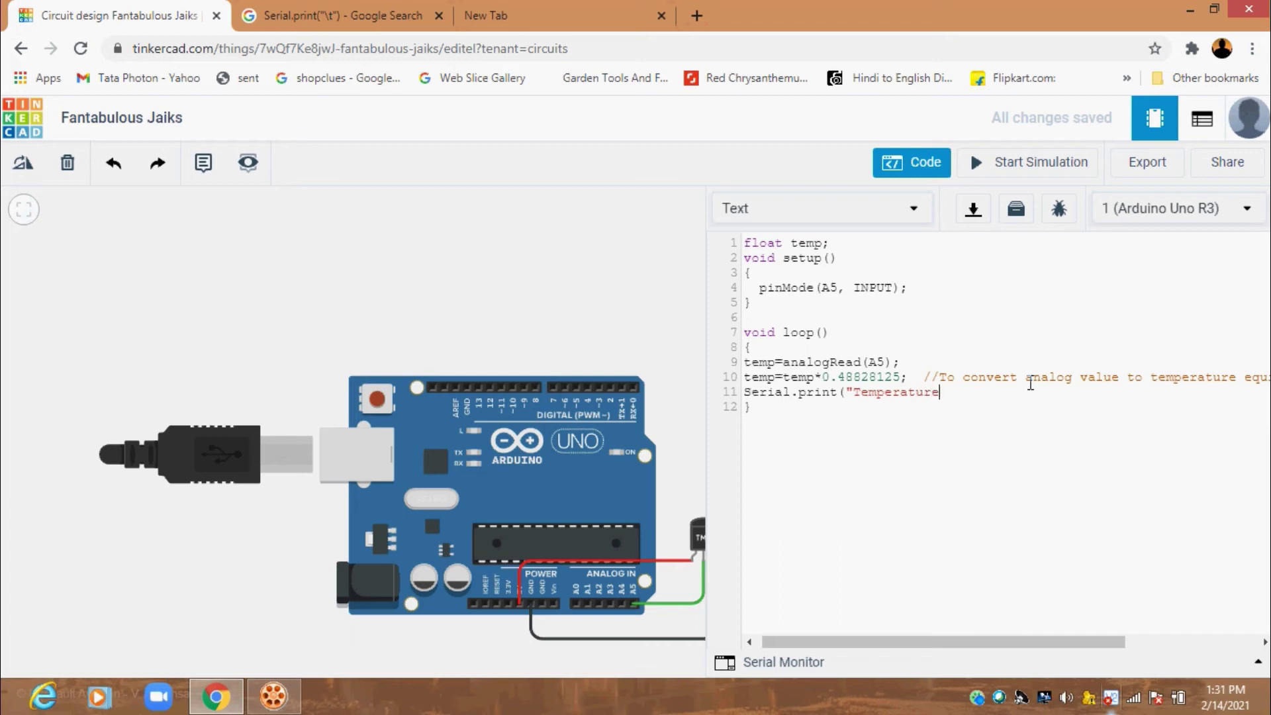
{"action": "type", "text": "="}
{"action": "type", "text": "\")"}
{"action": "type", "text": ";"}
{"action": "key", "text": "Return"}
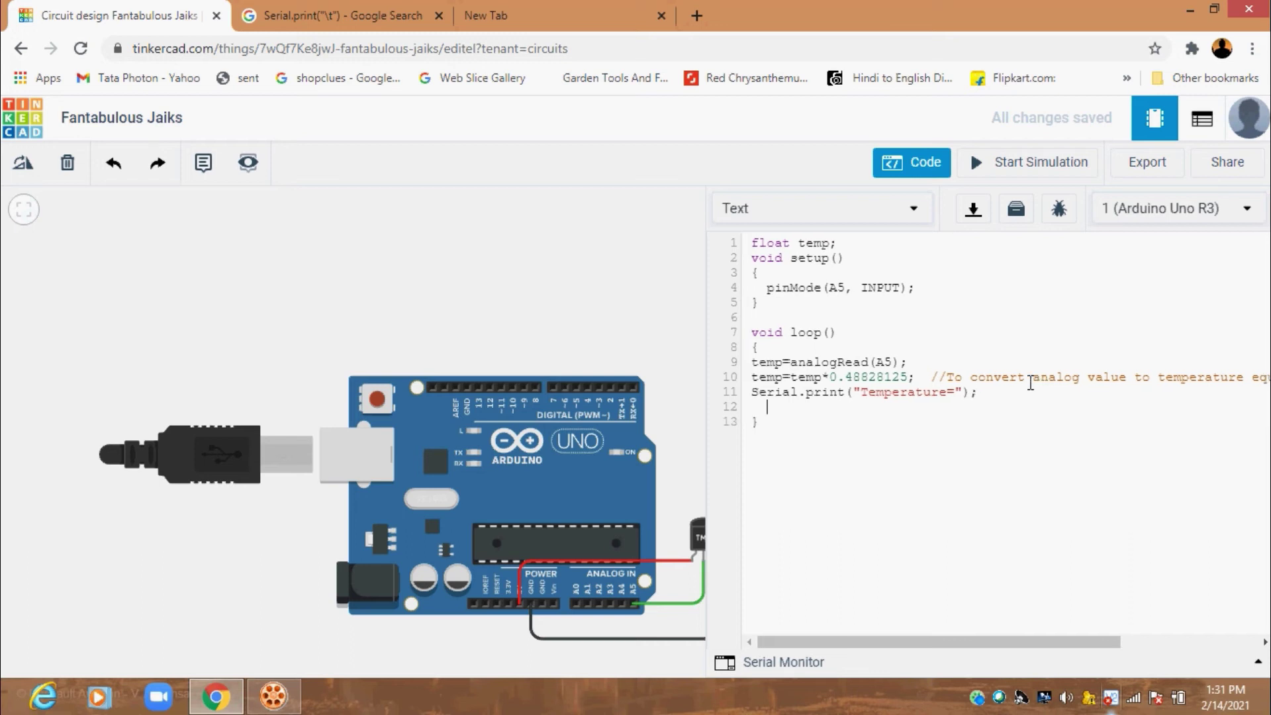
{"action": "type", "text": "Serial.begin"}
{"action": "key", "text": "BackSpace"}
{"action": "key", "text": "BackSpace"}
{"action": "key", "text": "BackSpace"}
{"action": "key", "text": "BackSpace"}
{"action": "key", "text": "BackSpace"}
{"action": "type", "text": "print"}
{"action": "type", "text": "("}
{"action": "type", "text": "temp)"}
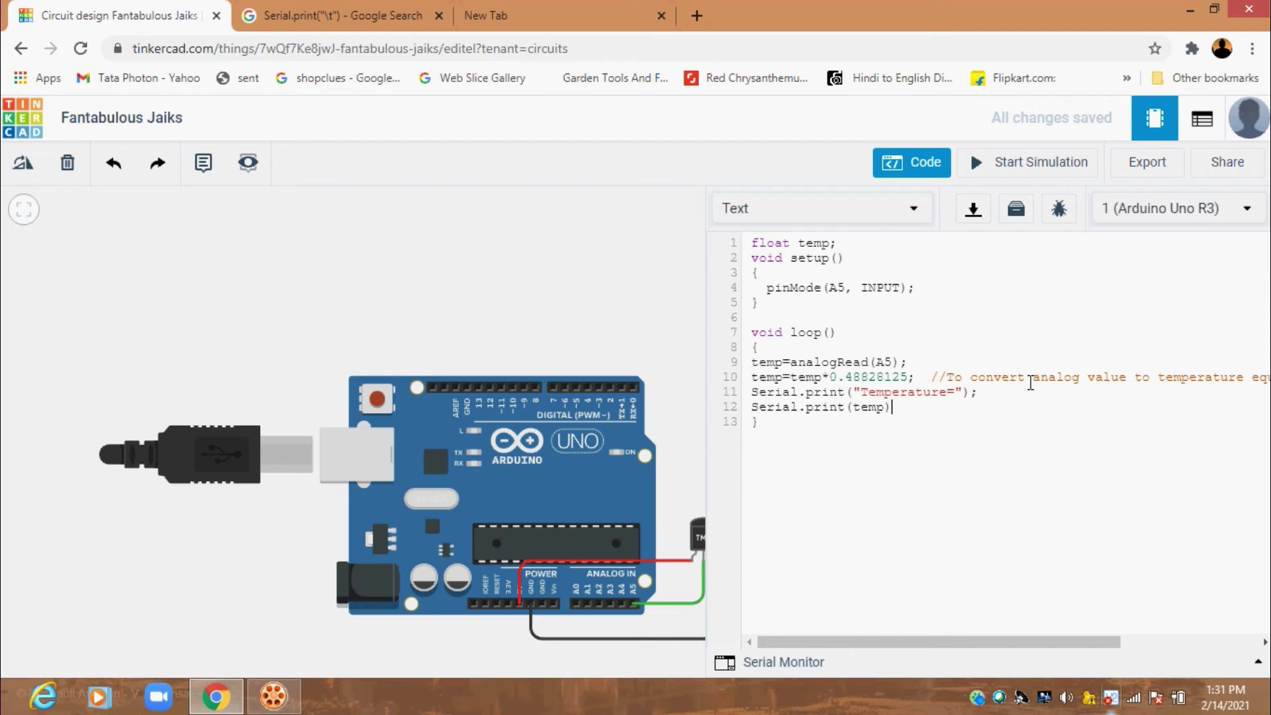
{"action": "type", "text": ";"}
Add Serial.begin(9600); in setup and delay(1000) after printing temp
{"action": "left_click", "coordinate": [931, 288]}
{"action": "key", "text": "Return"}
{"action": "type", "text": "Serial.begin(9600);"}
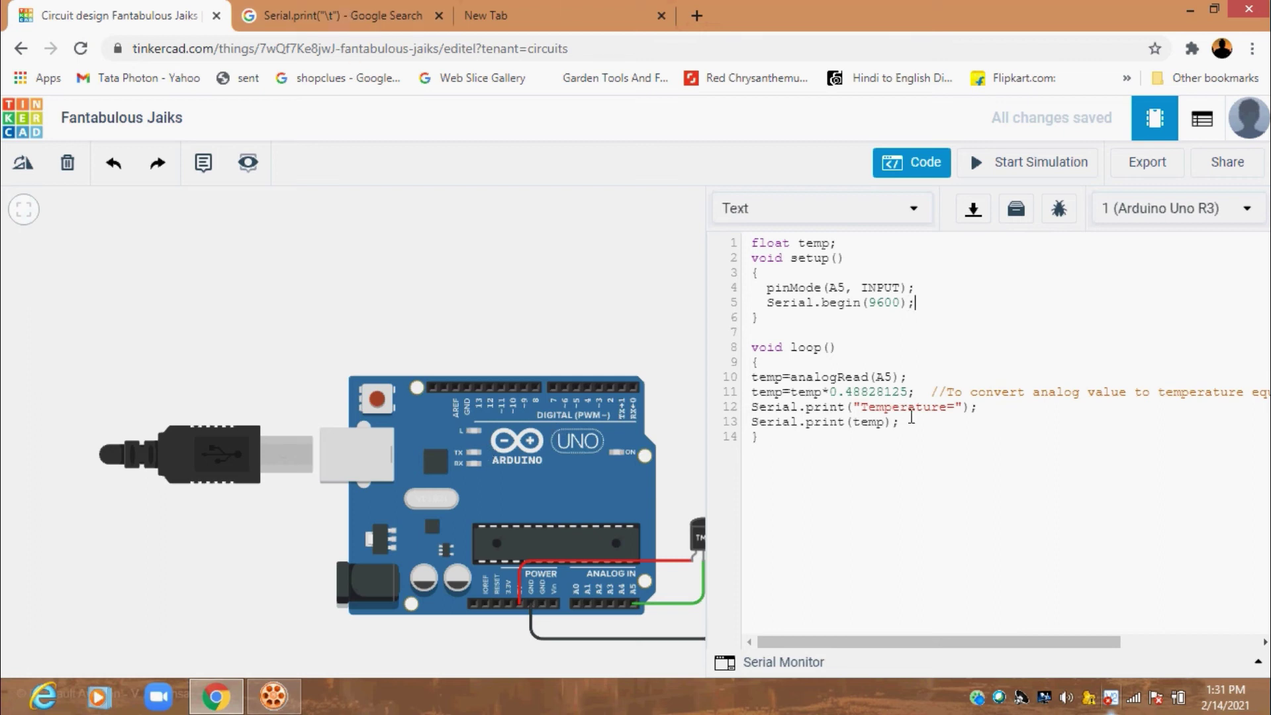
{"action": "left_click", "coordinate": [910, 422]}
{"action": "key", "text": "Return"}
{"action": "type", "text": "delay(1000);"}
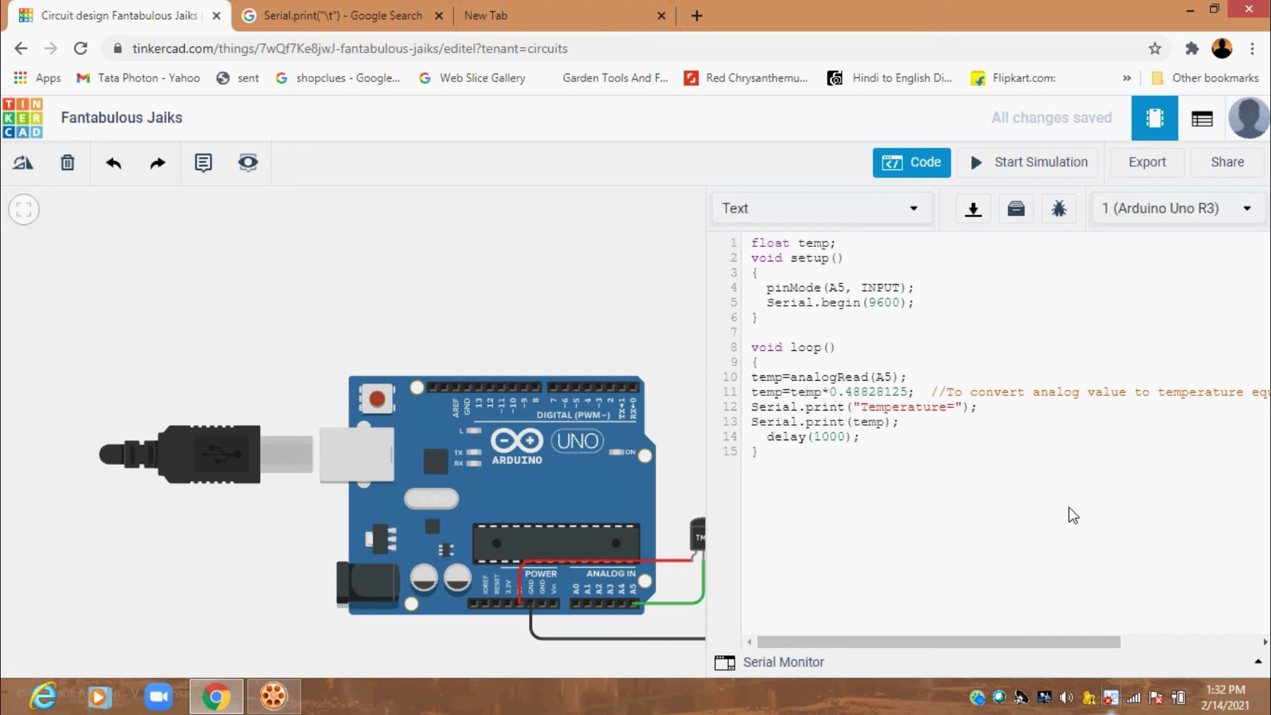
{"action": "left_click_drag", "start_coordinate": [506, 275], "coordinate": [430, 273]}
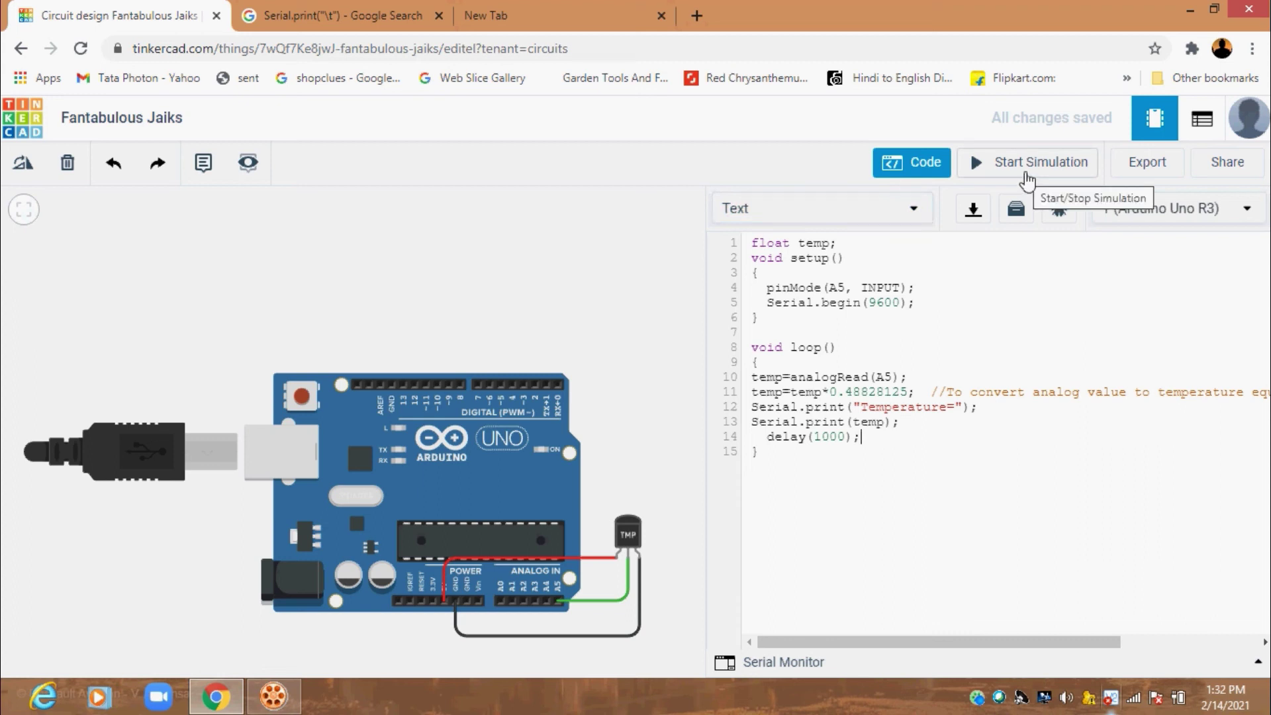
Start the simulation and view the Temperature=74.71 readings running together in the Serial Monitor
{"action": "left_click", "coordinate": [1027, 177]}
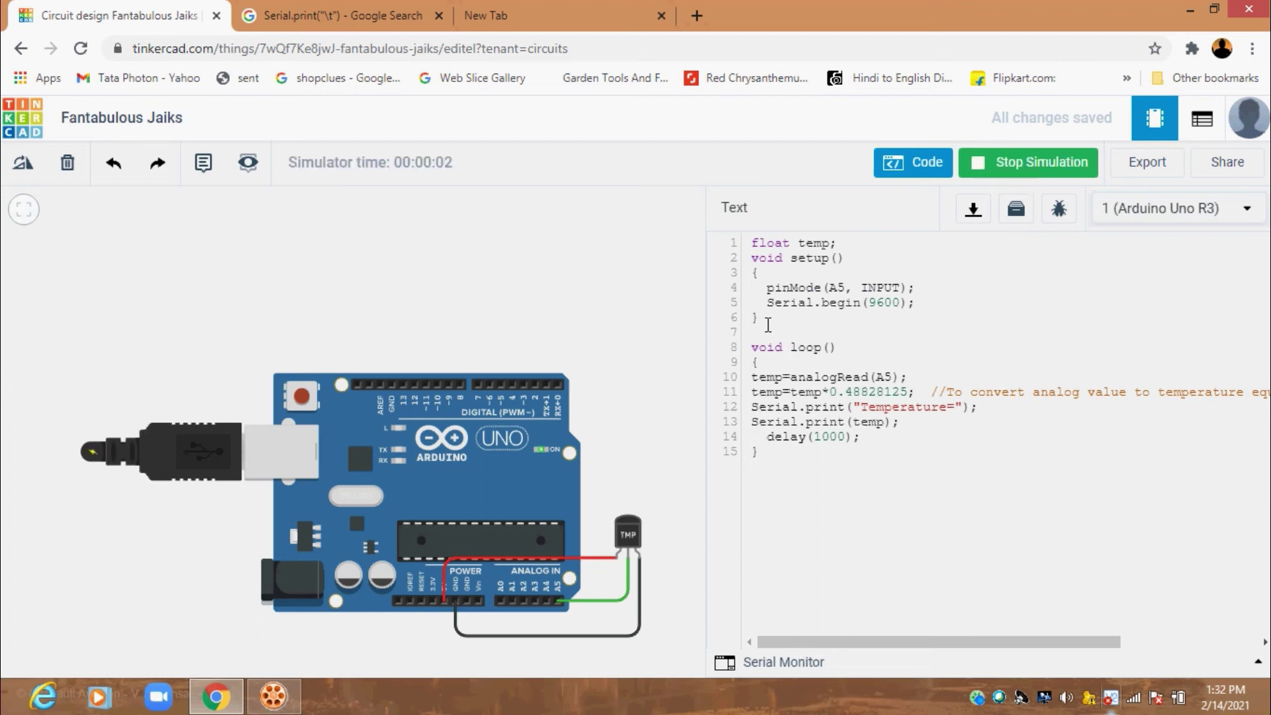
{"action": "left_click_drag", "start_coordinate": [767, 302], "coordinate": [918, 316]}
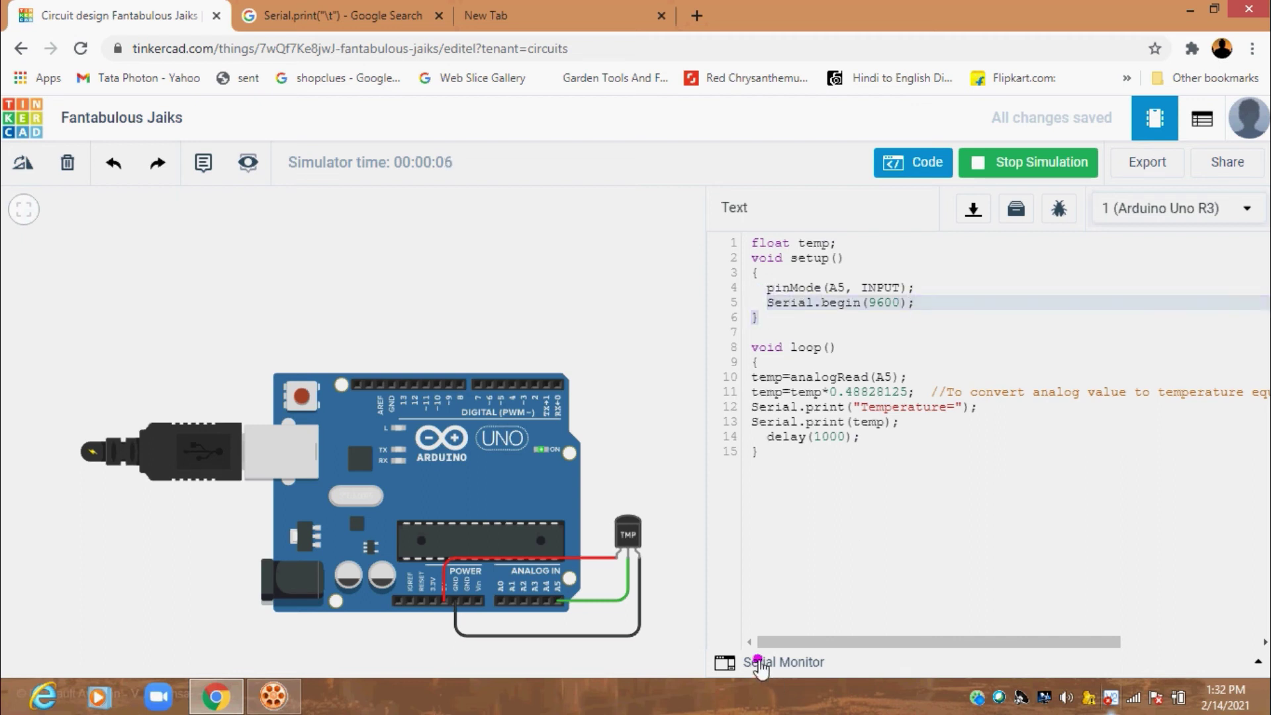
{"action": "left_click", "coordinate": [760, 661]}
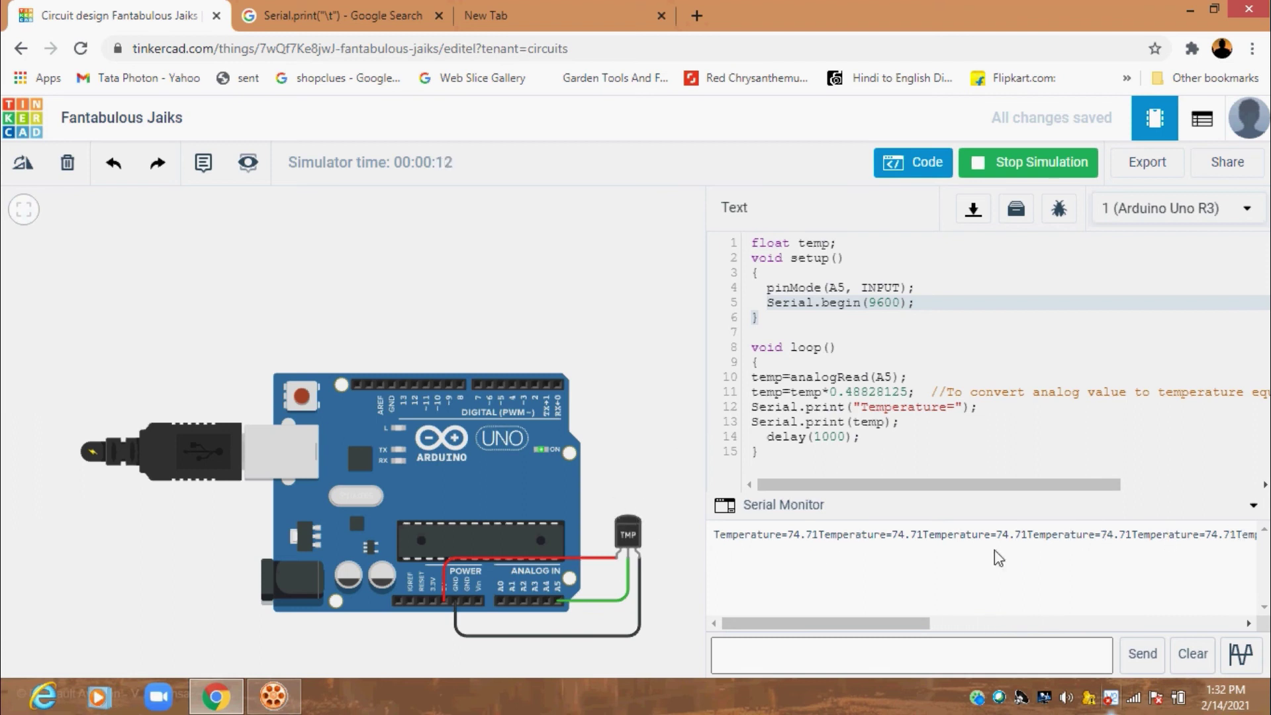
{"action": "left_click_drag", "start_coordinate": [715, 535], "coordinate": [1267, 541]}
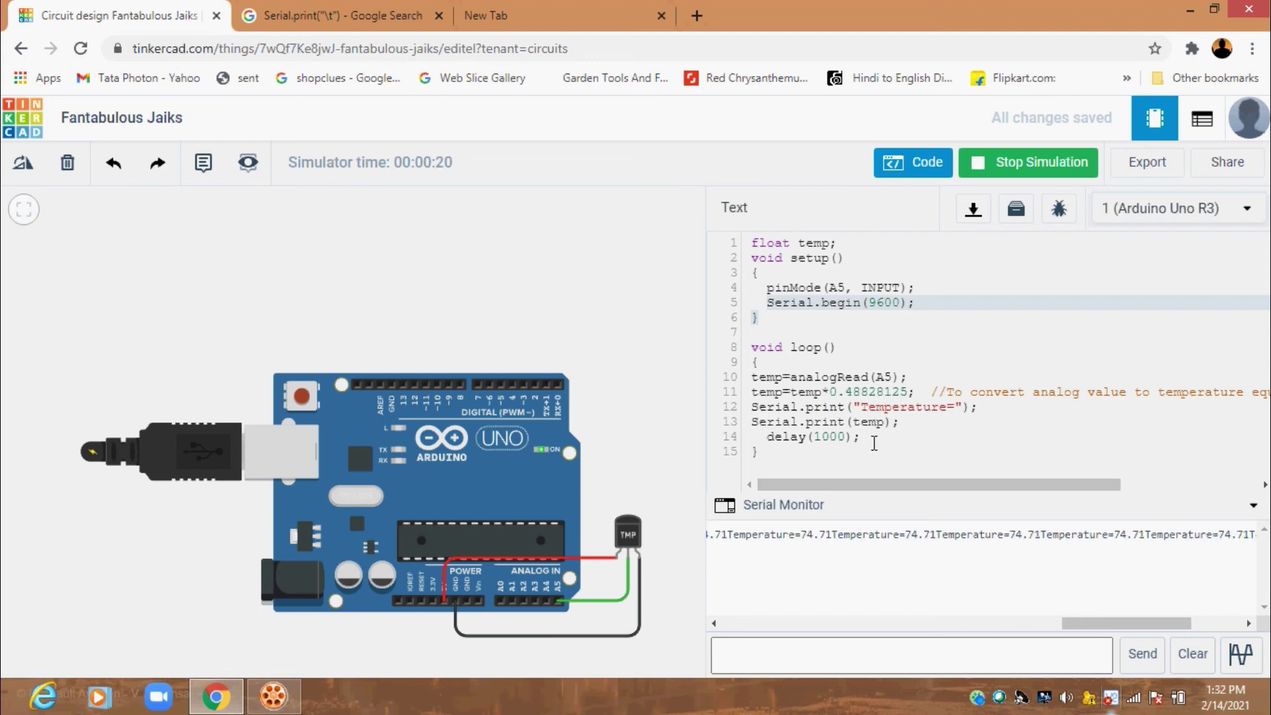
Raise the TMP36 sensor's simulated temperature, then stop the simulation
{"action": "left_click", "coordinate": [628, 534]}
{"action": "left_click_drag", "start_coordinate": [623, 501], "coordinate": [637, 496]}
{"action": "left_click", "coordinate": [885, 440]}
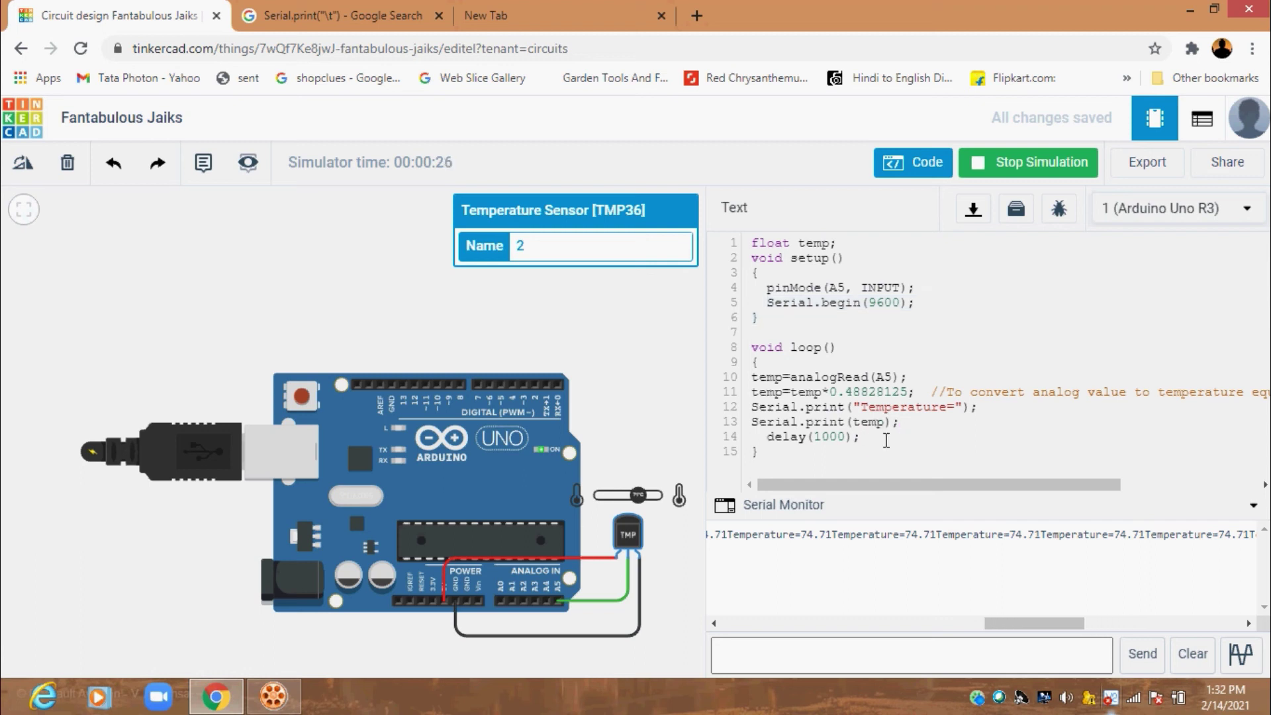
{"action": "left_click", "coordinate": [921, 424]}
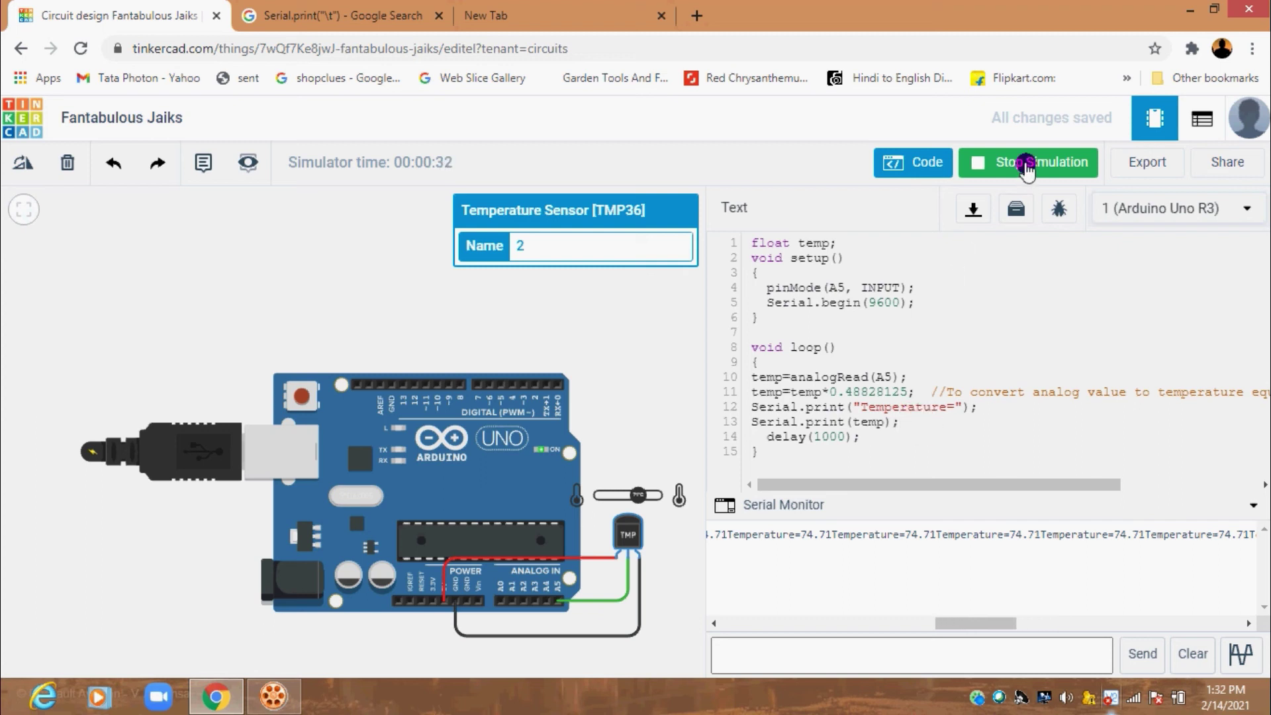
{"action": "left_click", "coordinate": [1027, 167]}
{"action": "left_click", "coordinate": [990, 424]}
Insert Serial.println(); after Serial.print(temp) and restart the simulation with the updated code
{"action": "key", "text": "Return"}
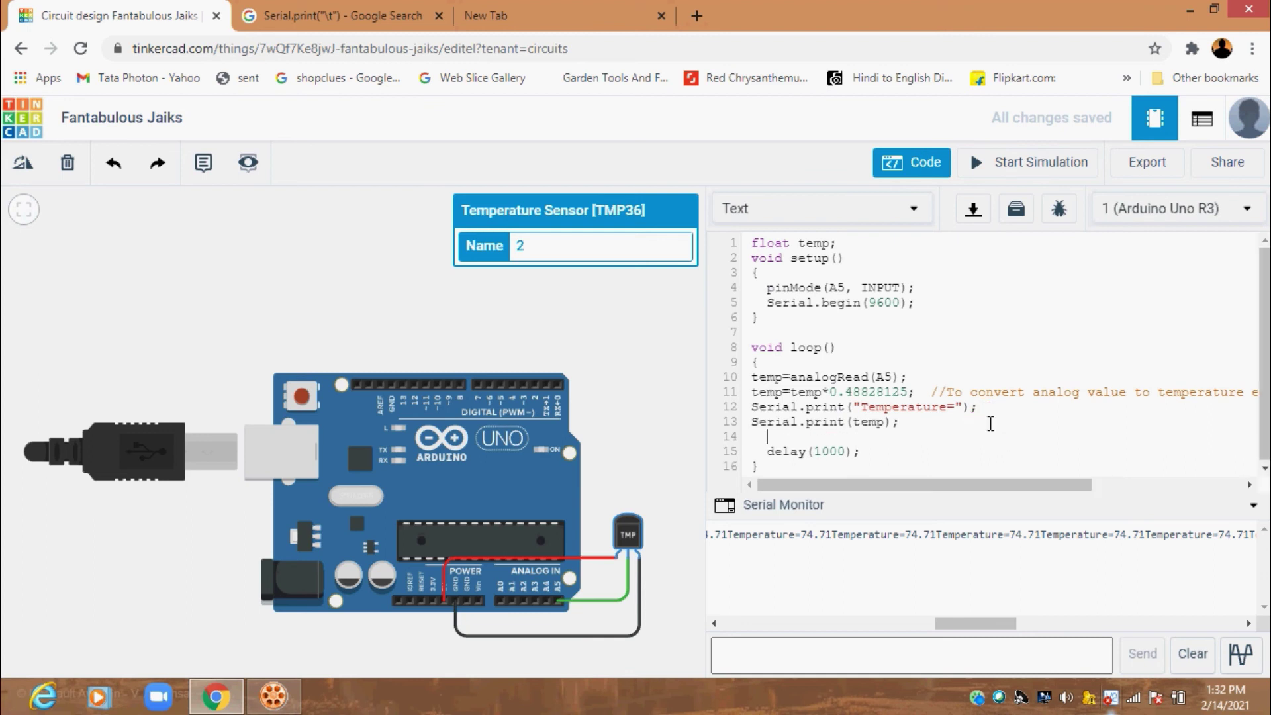
{"action": "type", "text": "Serial.println();"}
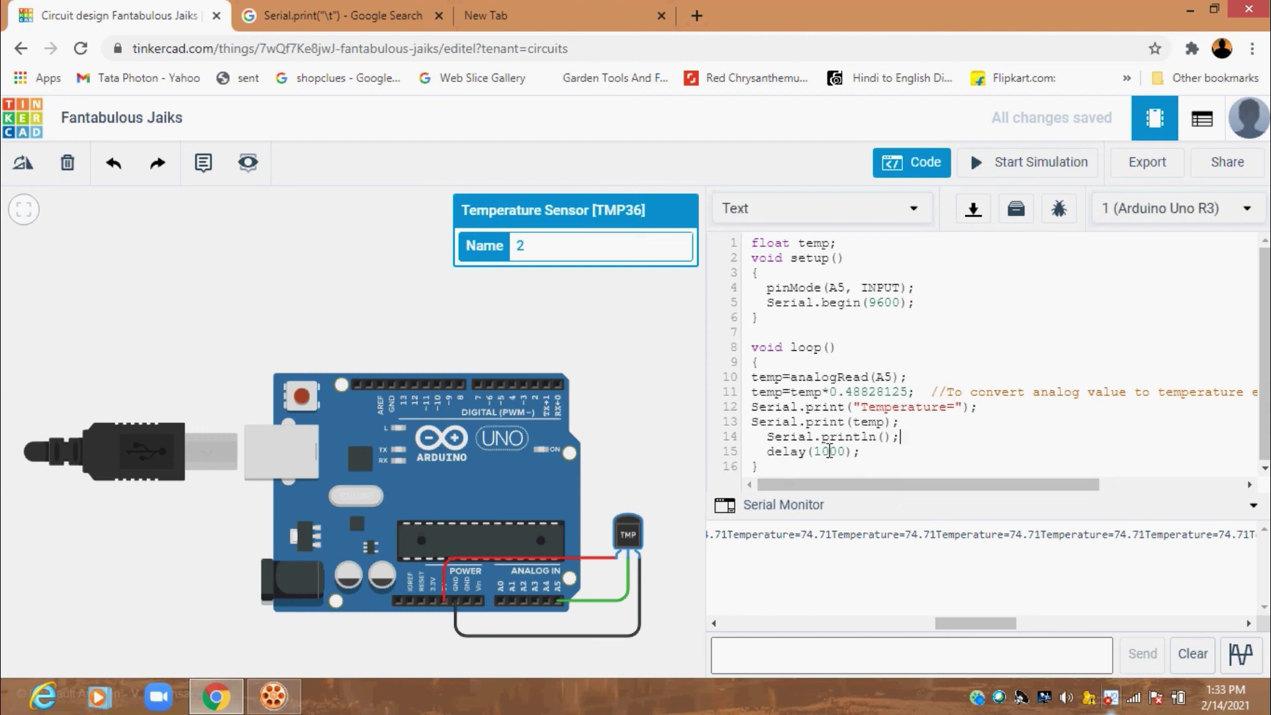
{"action": "left_click_drag", "start_coordinate": [761, 437], "coordinate": [908, 444]}
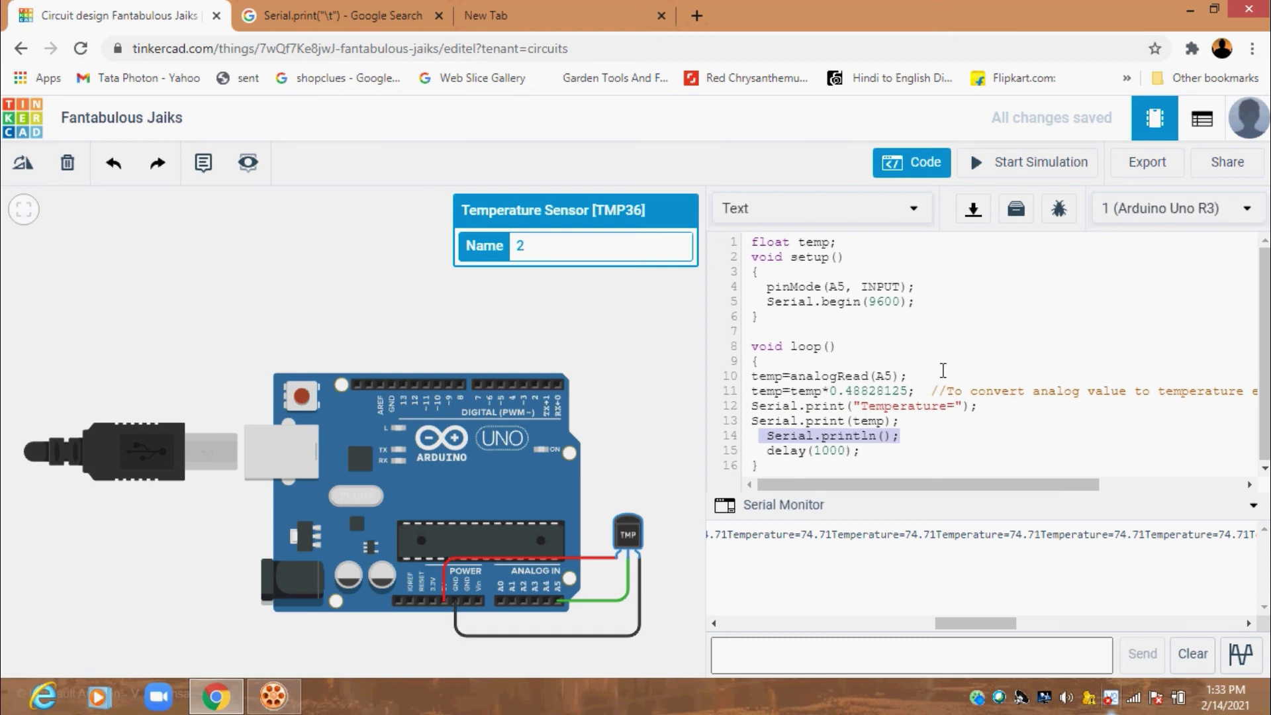
{"action": "left_click", "coordinate": [1006, 169]}
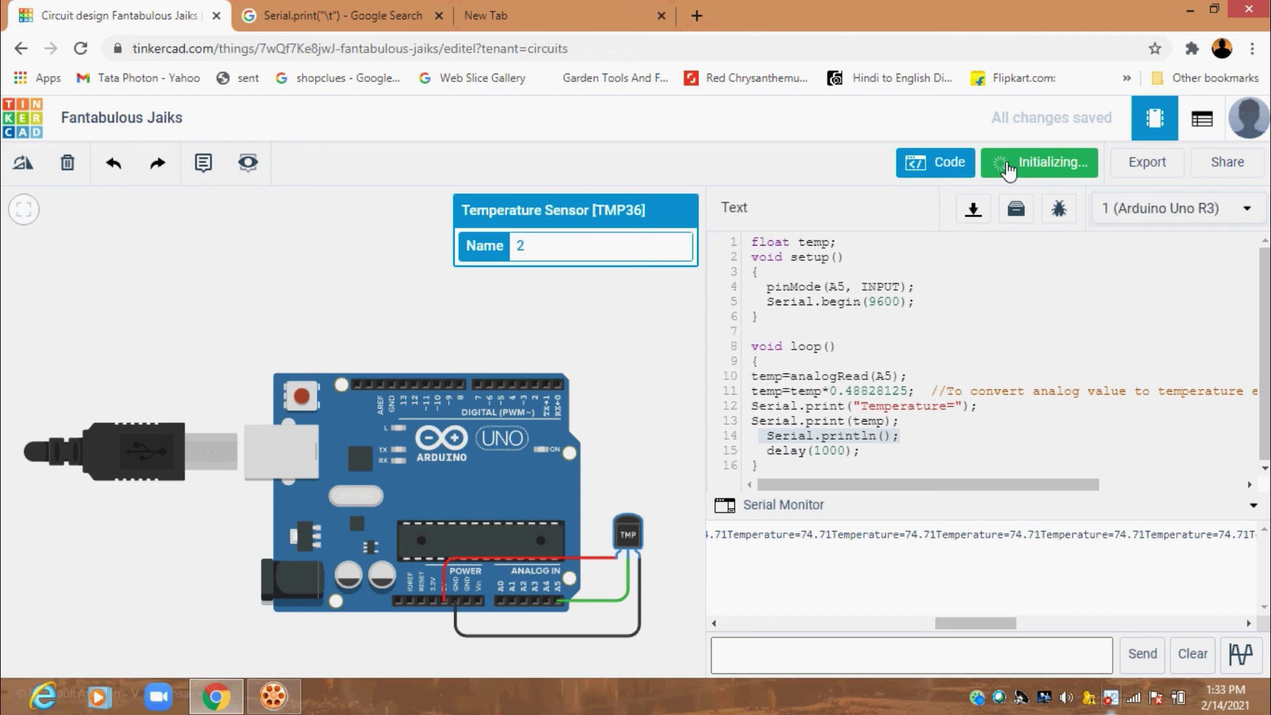
Toggle the code panel off and on, then stop and restart the simulation
{"action": "left_click", "coordinate": [926, 166]}
{"action": "left_click", "coordinate": [622, 493]}
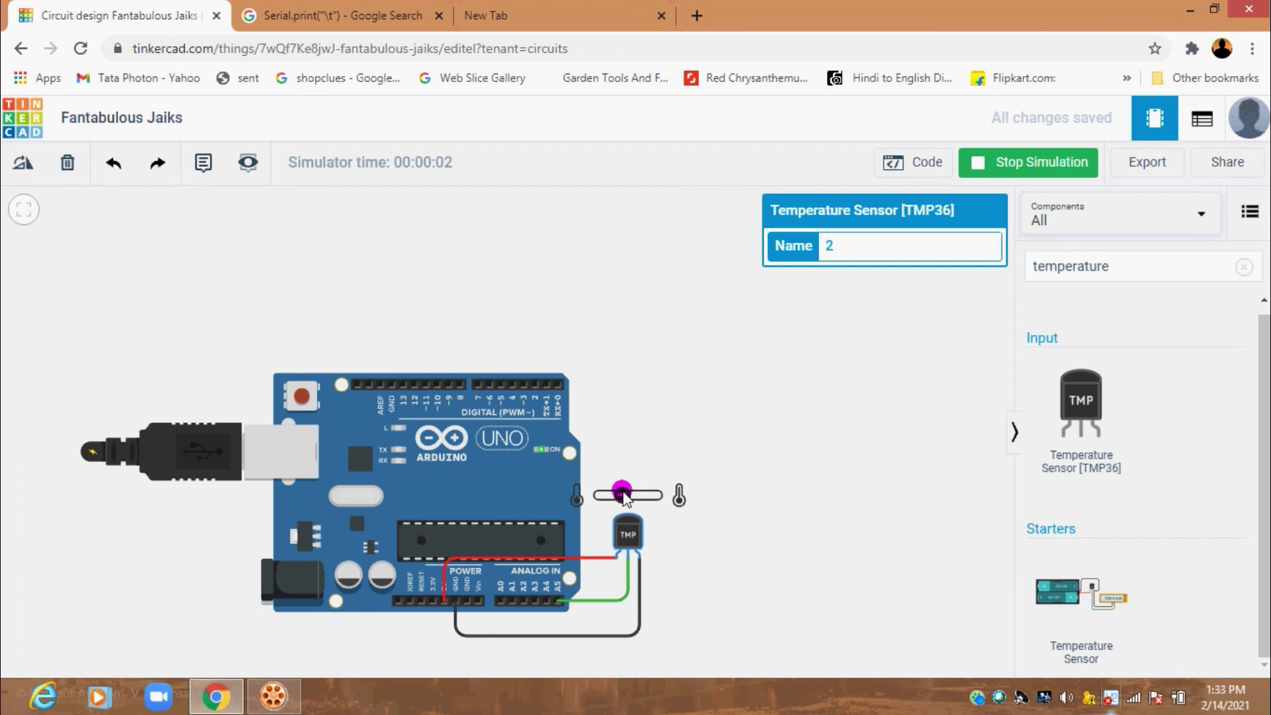
{"action": "left_click", "coordinate": [927, 162]}
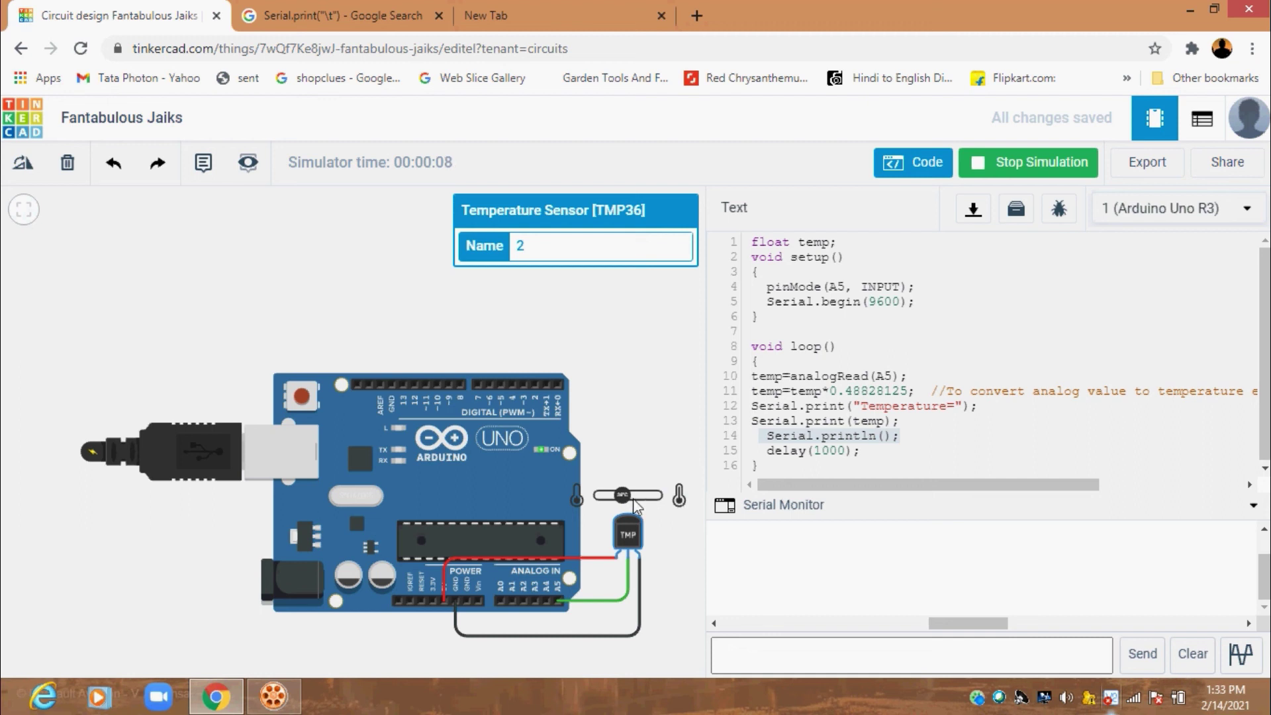
{"action": "left_click", "coordinate": [1063, 173]}
{"action": "left_click", "coordinate": [1060, 169]}
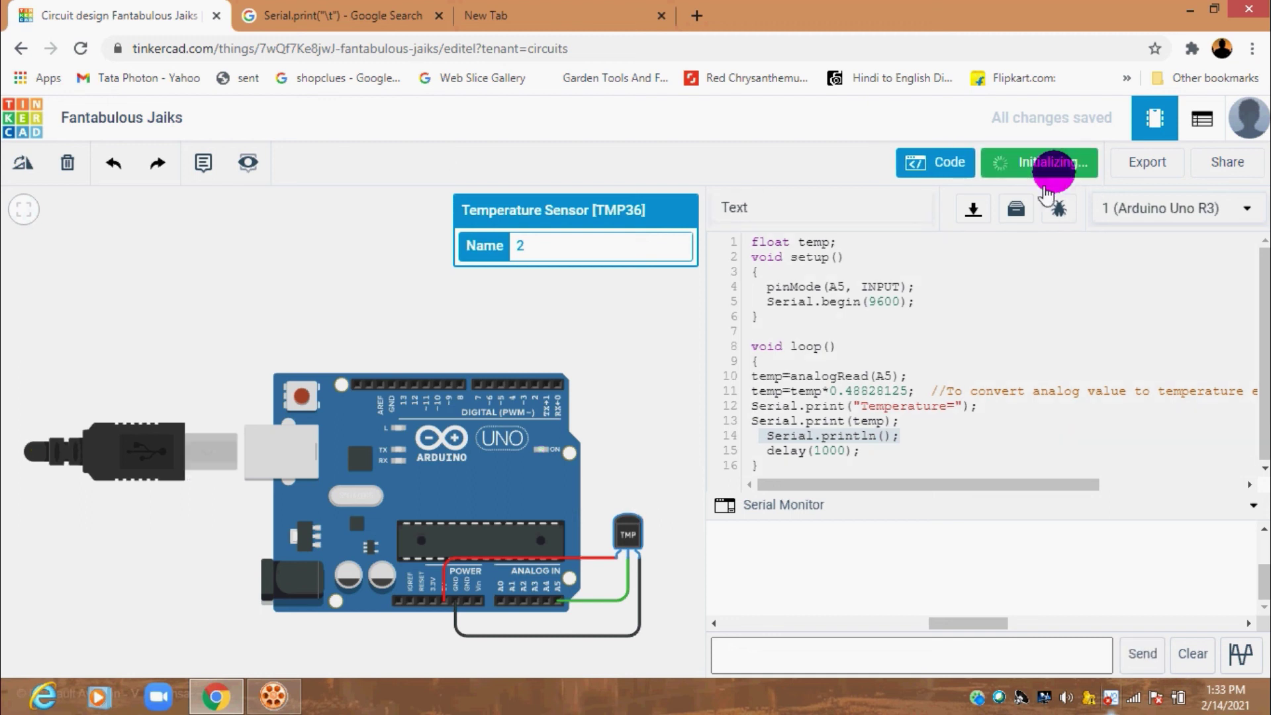
Scroll the Serial Monitor and vary the TMP36 temperature, confirming per-line readings down to 9.77, then stop
{"action": "left_click", "coordinate": [989, 623]}
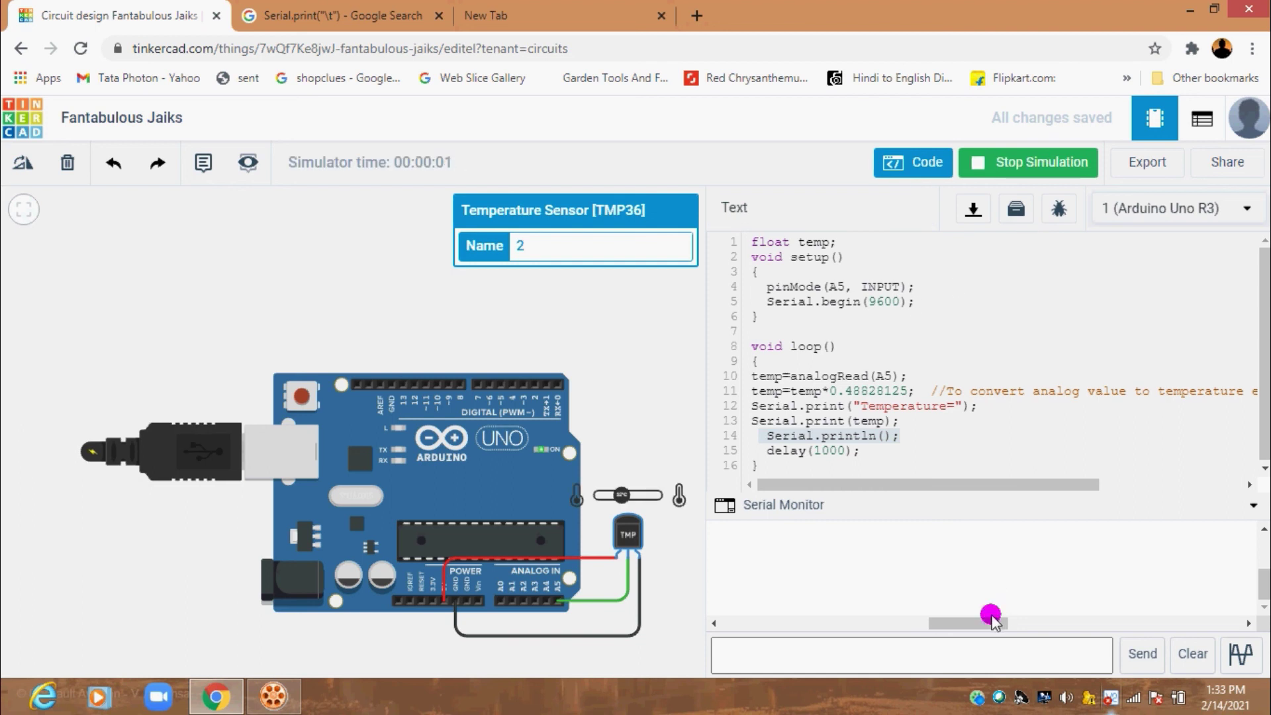
{"action": "left_click_drag", "start_coordinate": [988, 624], "coordinate": [785, 662]}
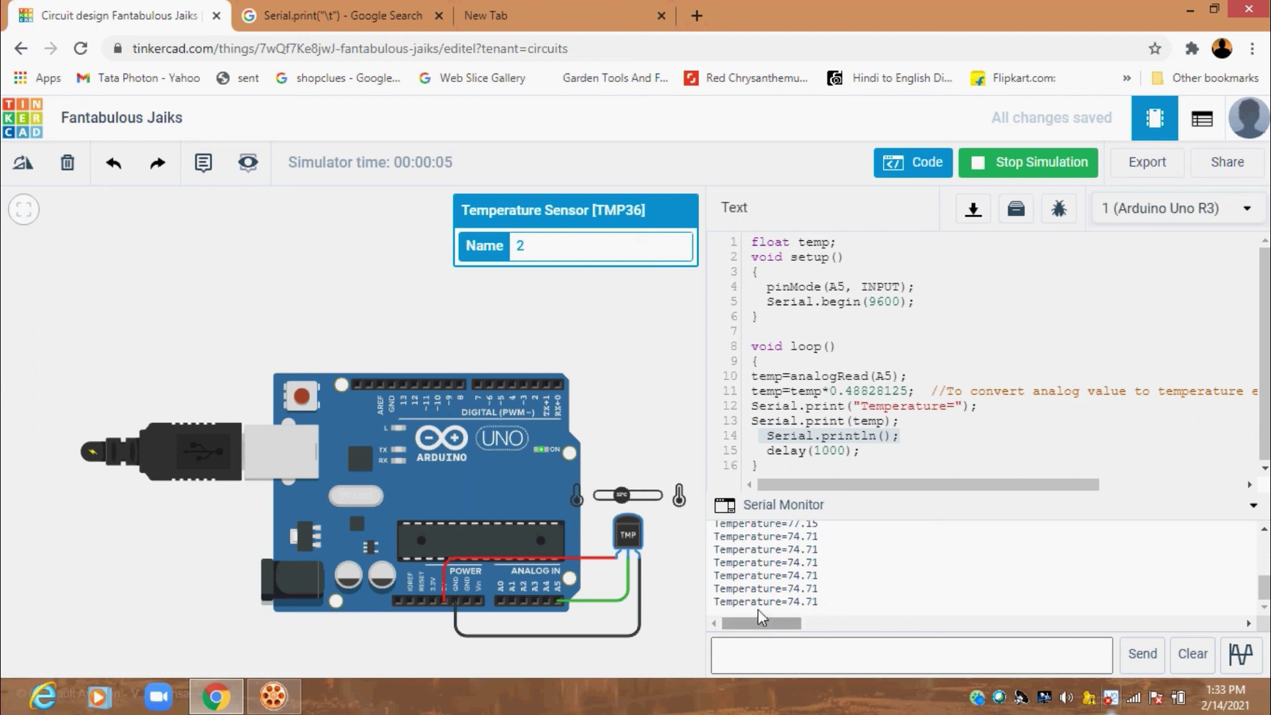
{"action": "left_click_drag", "start_coordinate": [611, 486], "coordinate": [639, 505]}
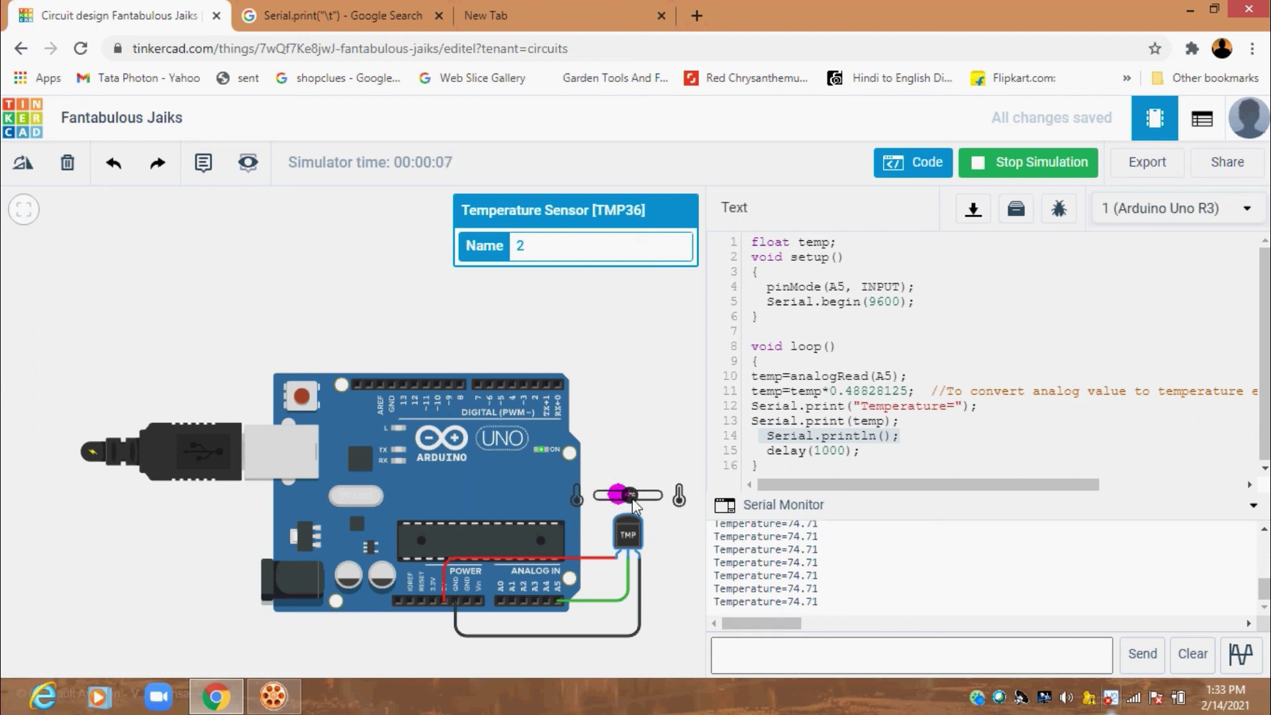
{"action": "mouse_move", "coordinate": [640, 505]}
{"action": "left_mouse_down"}
{"action": "mouse_move", "coordinate": [614, 507]}
{"action": "mouse_move", "coordinate": [661, 511]}
{"action": "mouse_move", "coordinate": [604, 490]}
{"action": "mouse_move", "coordinate": [649, 483]}
{"action": "mouse_move", "coordinate": [617, 480]}
{"action": "left_mouse_up"}
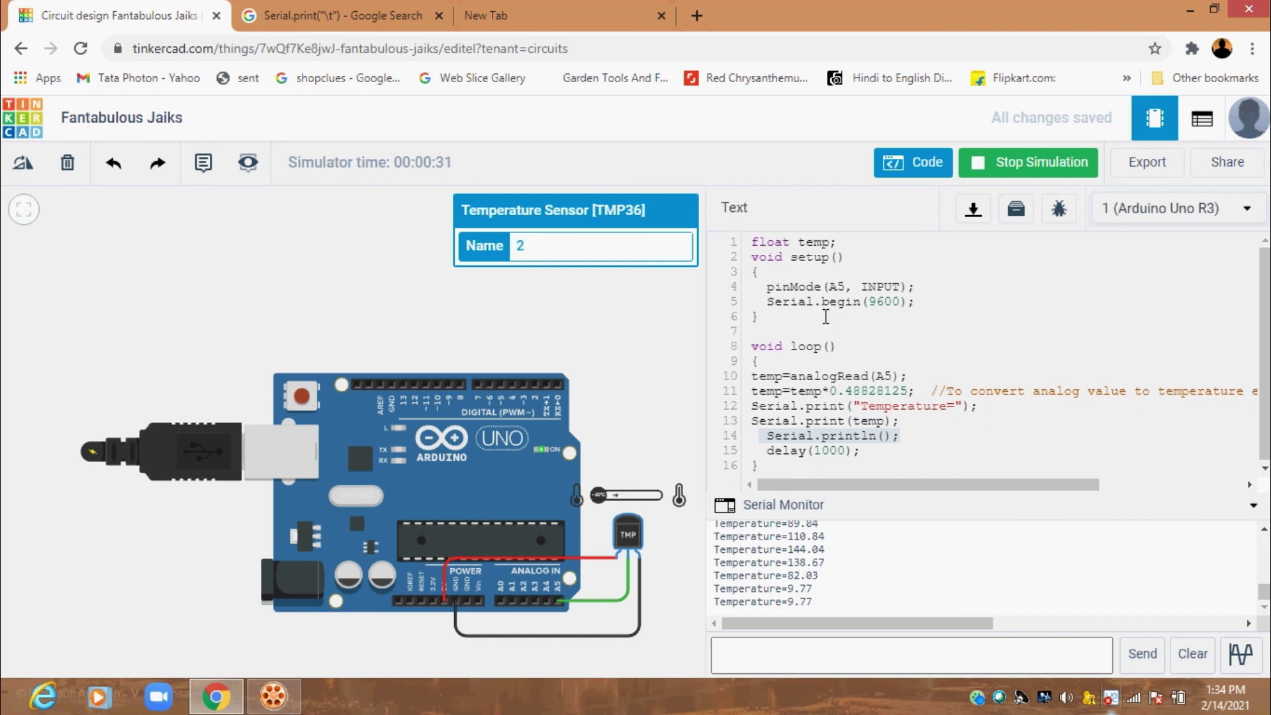
{"action": "left_click", "coordinate": [1048, 166]}
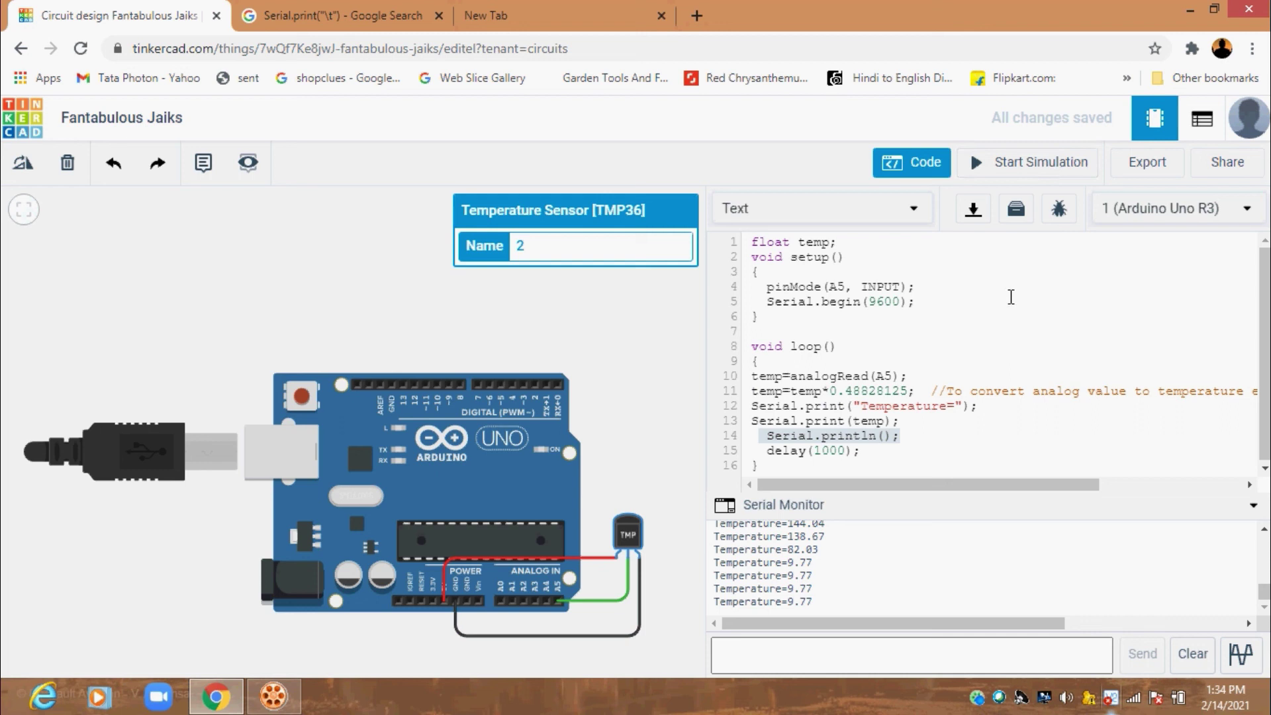
Copy the Serial.print("Temperature=") line below Serial.print(temp) and change its text to "*C"
{"action": "left_click", "coordinate": [884, 438]}
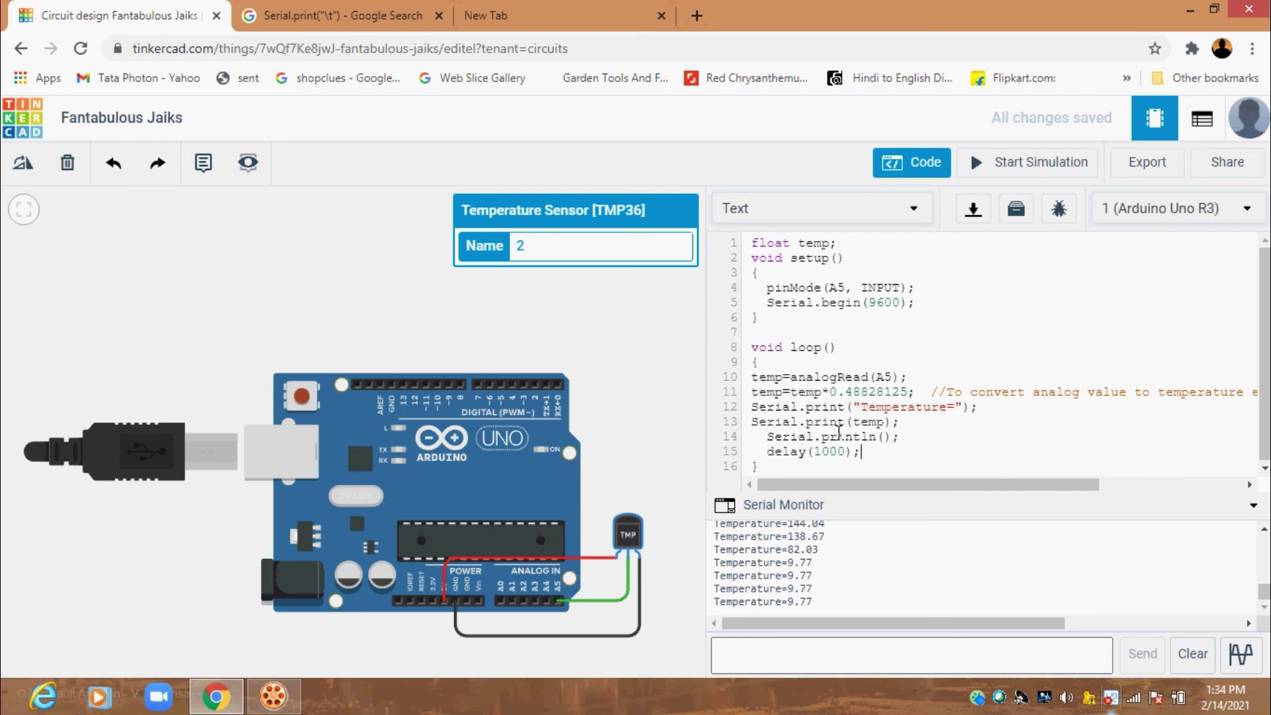
{"action": "left_click", "coordinate": [761, 405]}
{"action": "left_click", "coordinate": [843, 296]}
{"action": "left_click", "coordinate": [858, 437]}
{"action": "key", "text": "Return"}
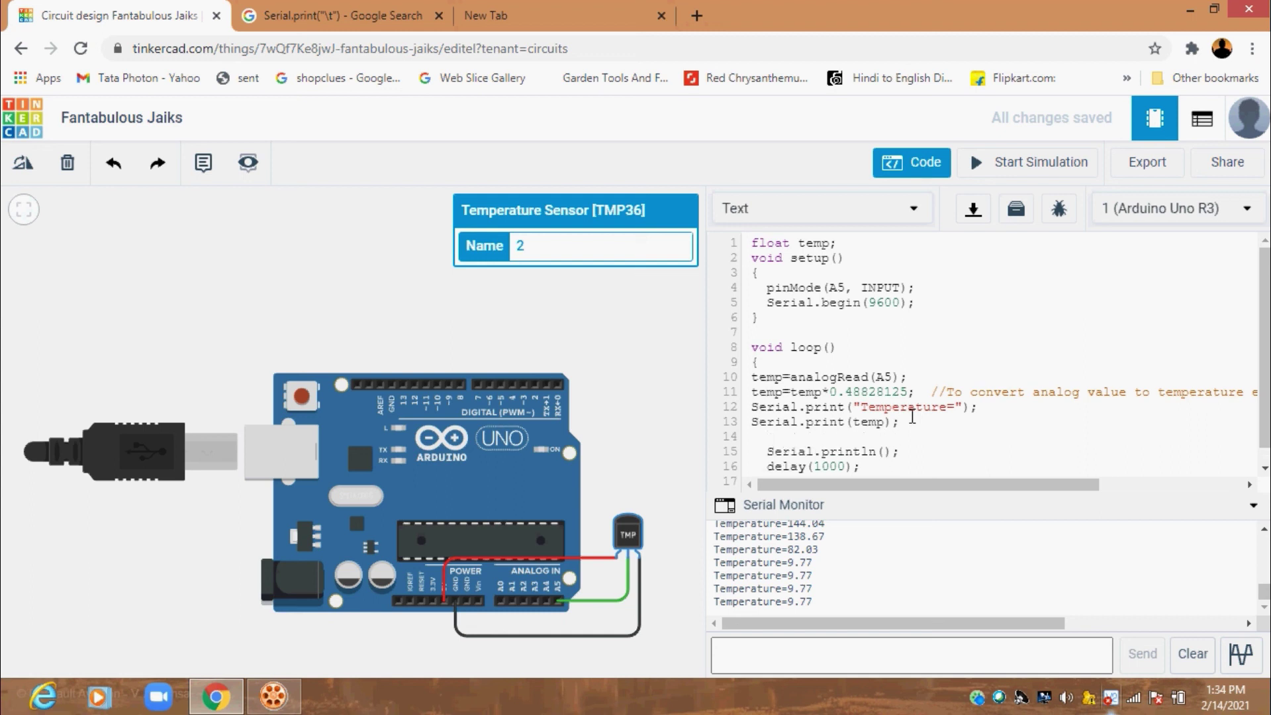
{"action": "left_click_drag", "start_coordinate": [992, 407], "coordinate": [742, 416]}
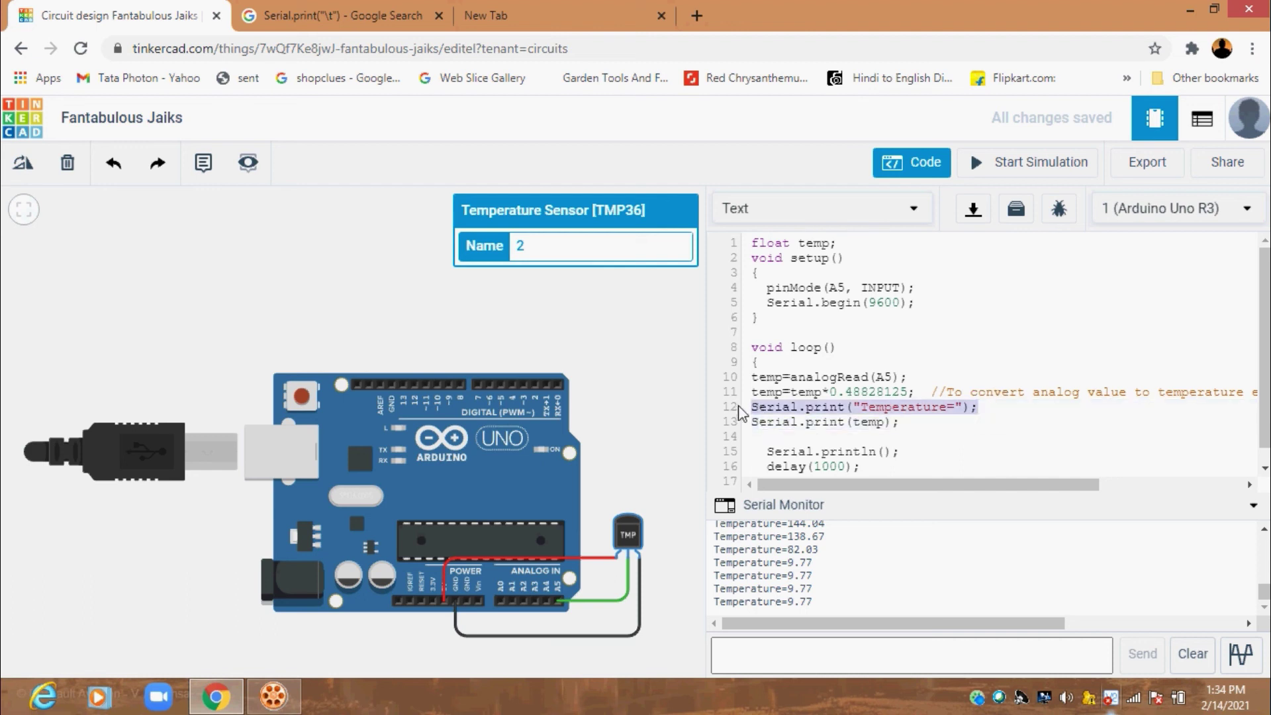
{"action": "left_click", "coordinate": [775, 431]}
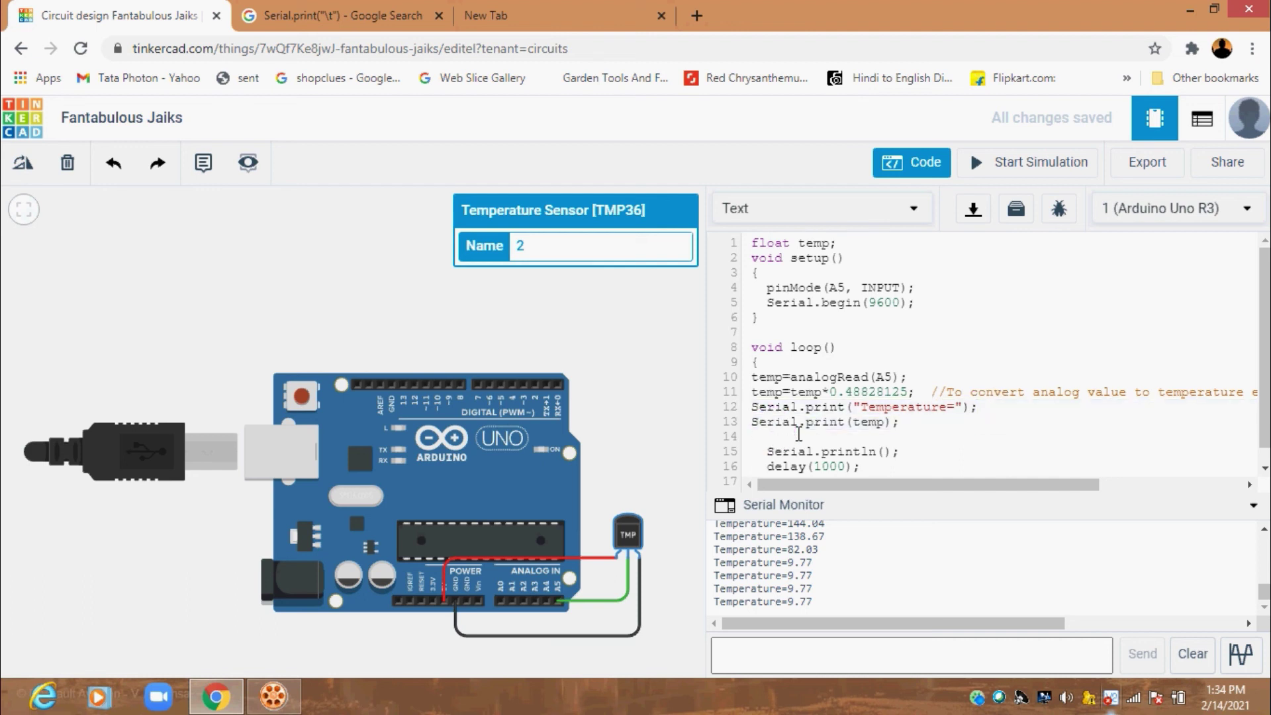
{"action": "key", "text": "ctrl+v"}
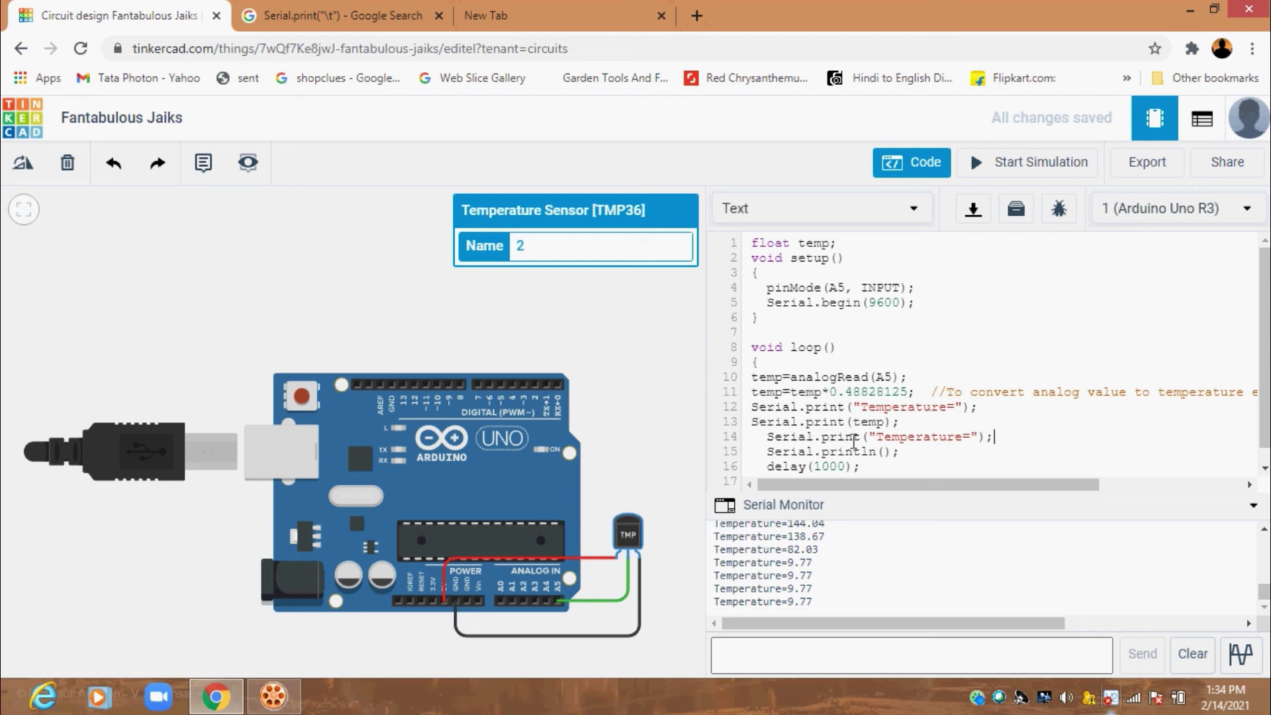
{"action": "key", "text": "BackSpace"}
{"action": "key", "text": "BackSpace"}
{"action": "key", "text": "BackSpace"}
{"action": "key", "text": "BackSpace"}
{"action": "key", "text": "BackSpace"}
{"action": "key", "text": "BackSpace"}
{"action": "key", "text": "BackSpace"}
{"action": "key", "text": "BackSpace"}
{"action": "key", "text": "BackSpace"}
{"action": "key", "text": "BackSpace"}
{"action": "key", "text": "BackSpace"}
{"action": "key", "text": "BackSpace"}
{"action": "left_click", "coordinate": [866, 411]}
Run the simulation, sweep the TMP36 slider for readings from 15.14°C to 172.85°C, then stop it
{"action": "left_click", "coordinate": [944, 457]}
{"action": "left_click", "coordinate": [1004, 164]}
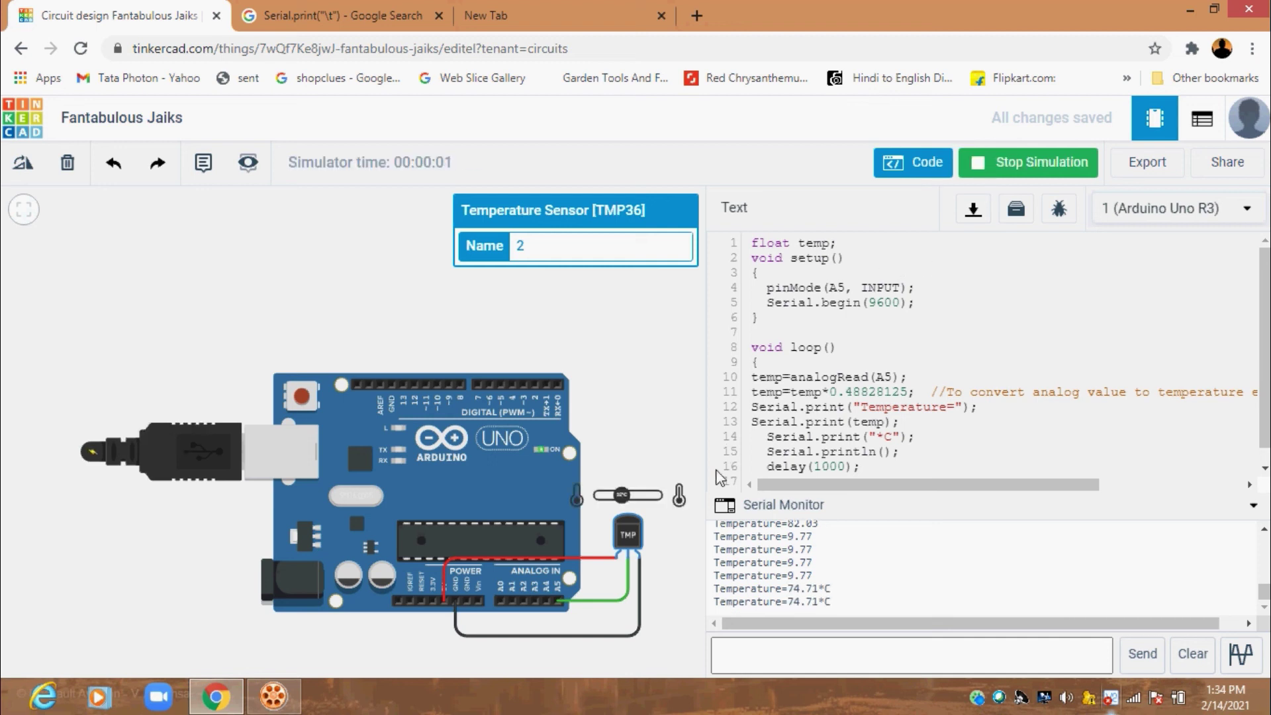
{"action": "mouse_move", "coordinate": [621, 496]}
{"action": "left_mouse_down"}
{"action": "mouse_move", "coordinate": [644, 495]}
{"action": "mouse_move", "coordinate": [602, 498]}
{"action": "left_mouse_up"}
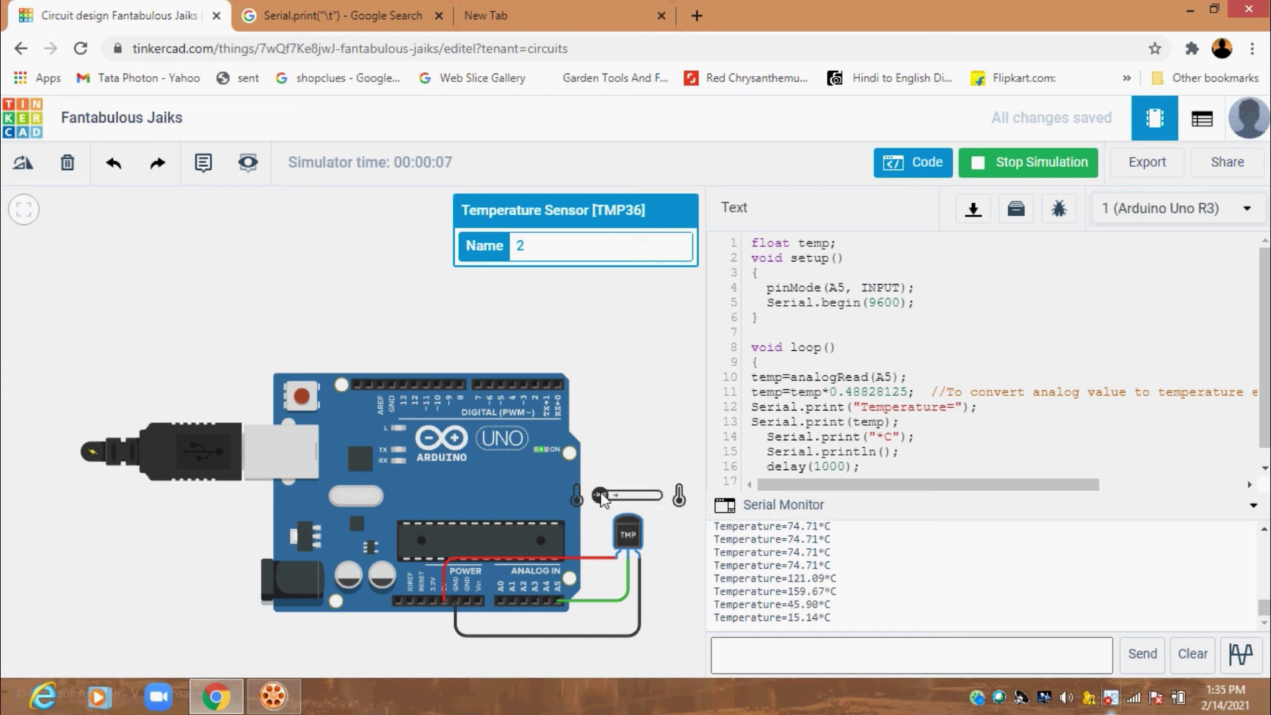
{"action": "mouse_move", "coordinate": [601, 496]}
{"action": "left_mouse_down"}
{"action": "mouse_move", "coordinate": [658, 503]}
{"action": "mouse_move", "coordinate": [612, 499]}
{"action": "left_mouse_up"}
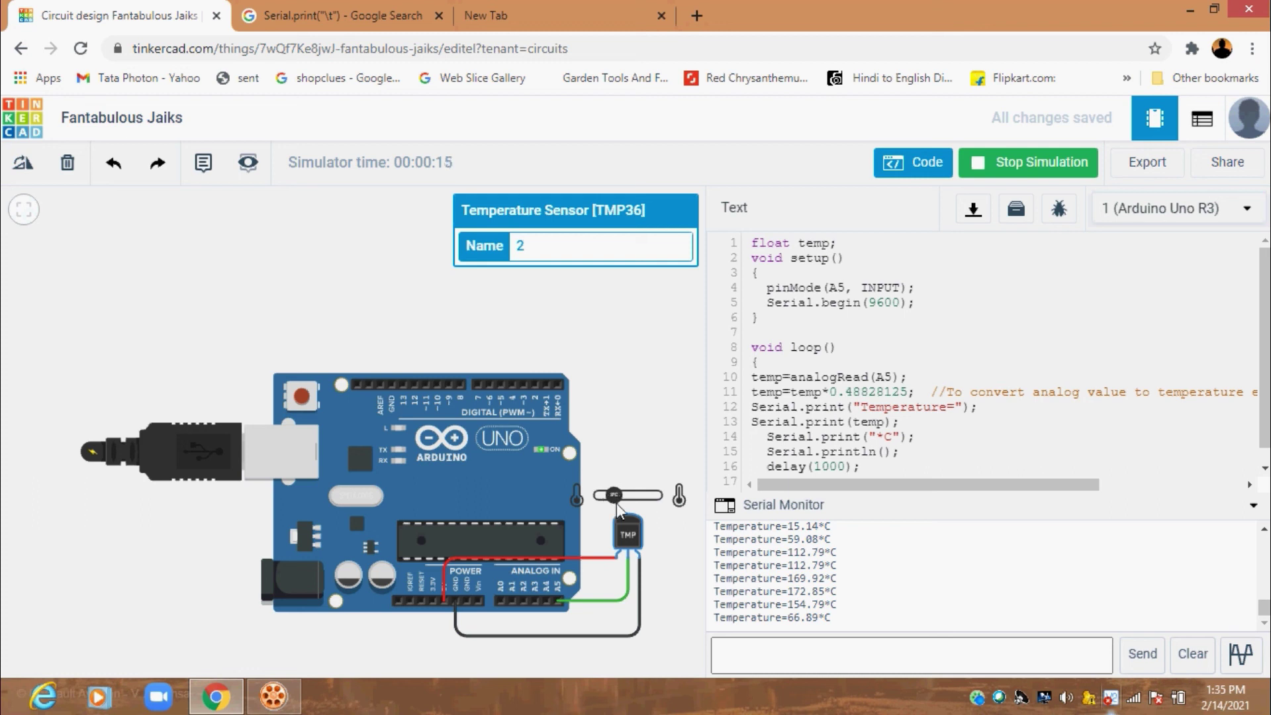
{"action": "left_click_drag", "start_coordinate": [617, 502], "coordinate": [642, 498]}
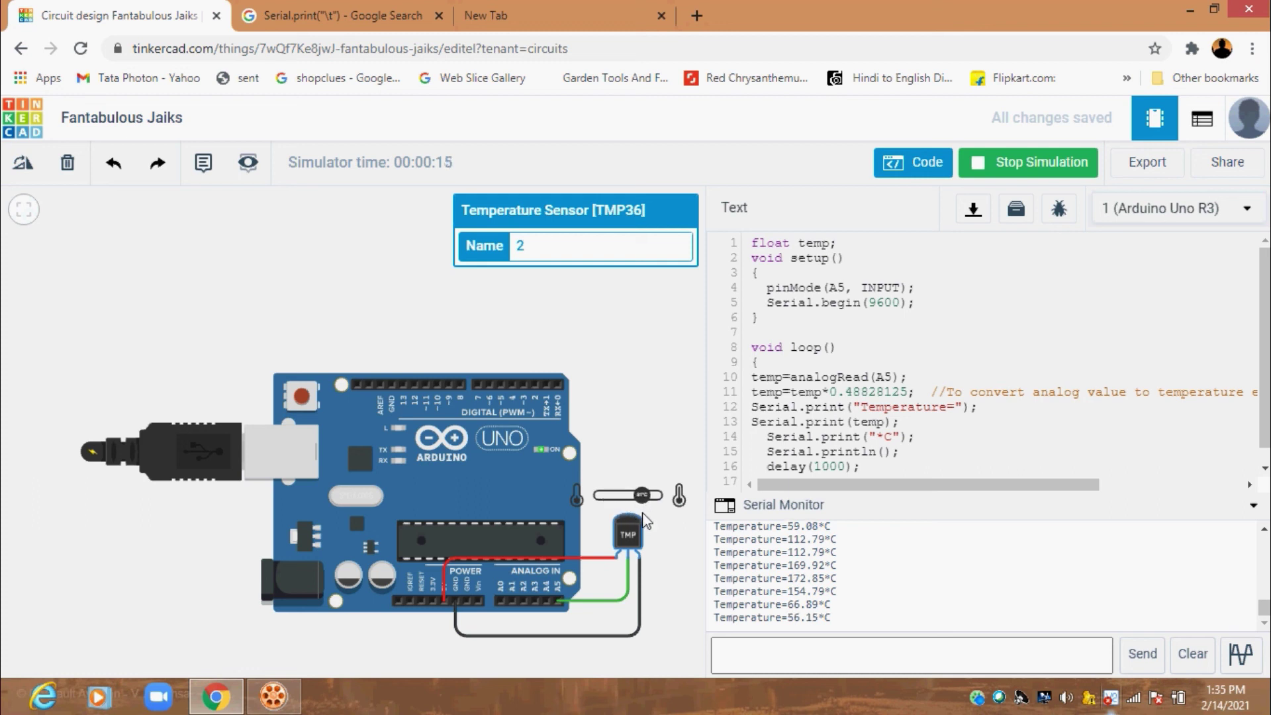
{"action": "left_click", "coordinate": [1040, 164]}
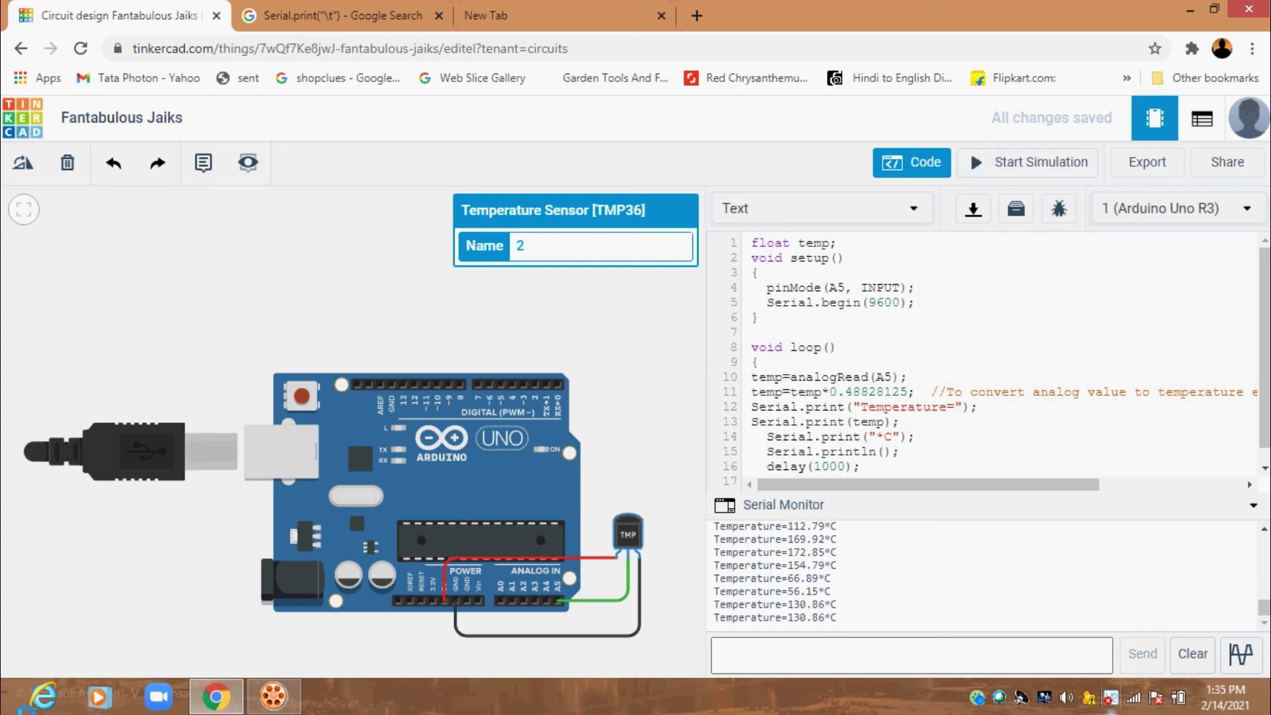